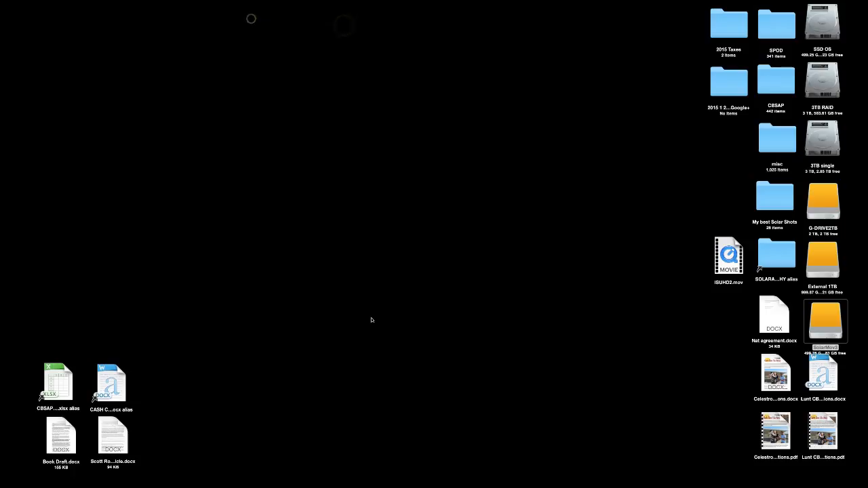
click(384, 484)
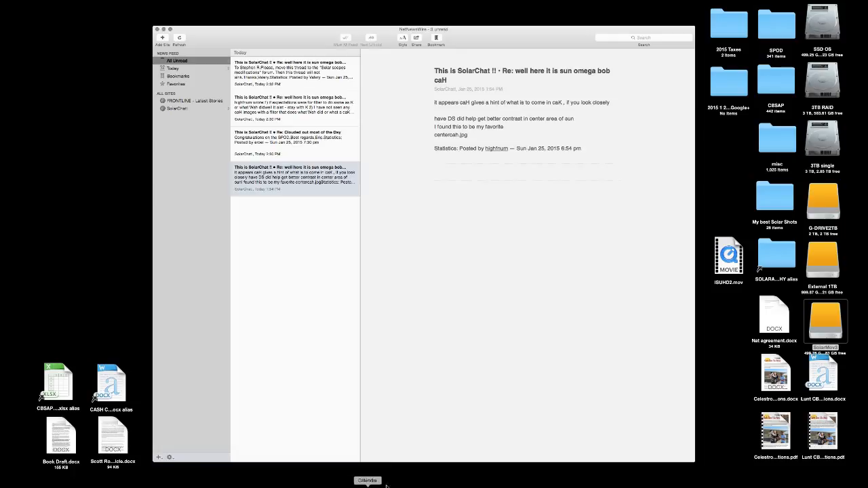
click(296, 68)
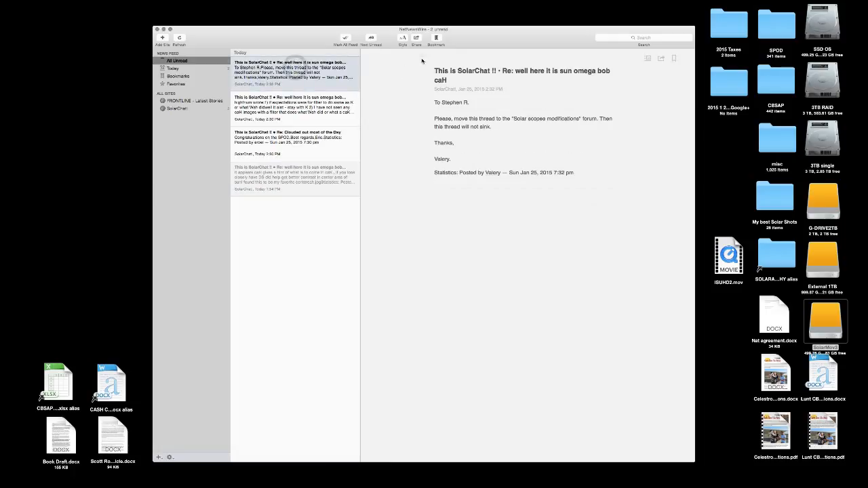
click(371, 39)
click(370, 39)
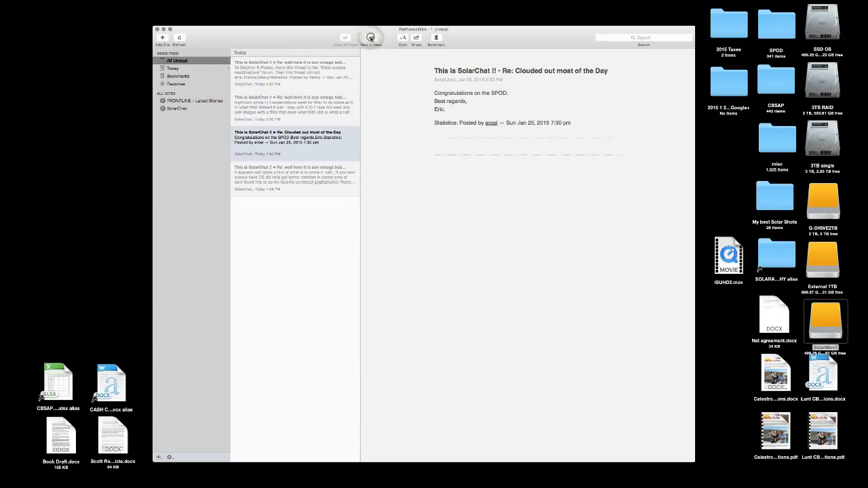
click(157, 30)
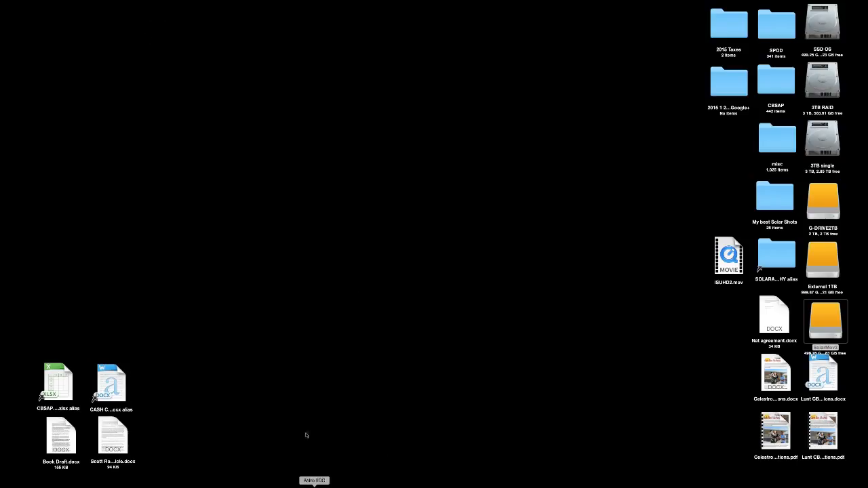
- In Astro IIDC, stack and align 20150125_173515_U.mov with the current stacking options, saving to the desktop folder 2015 1 25th Driveway Solar Google+
click(90, 2)
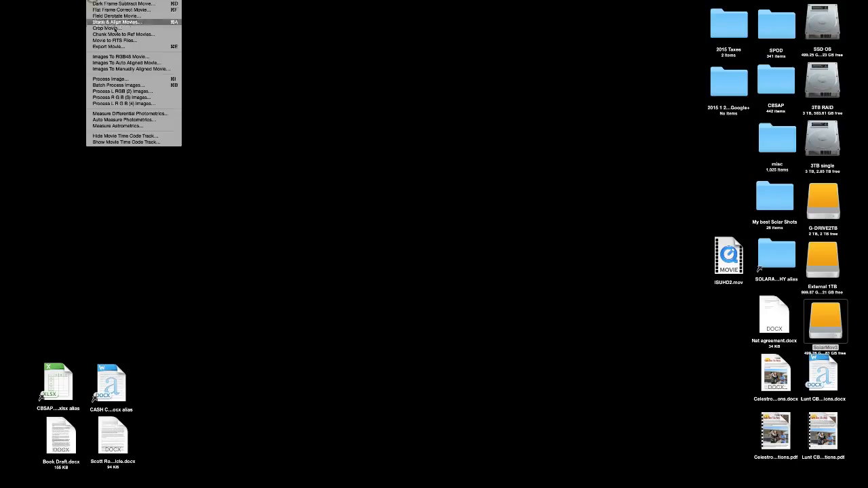
click(116, 22)
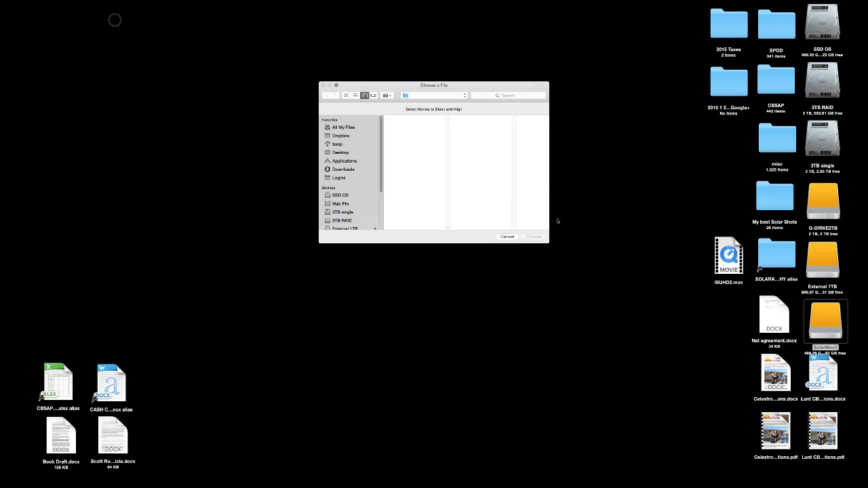
mouse_move(448, 133)
mouse_down()
mouse_move(448, 169)
mouse_move(447, 116)
mouse_up()
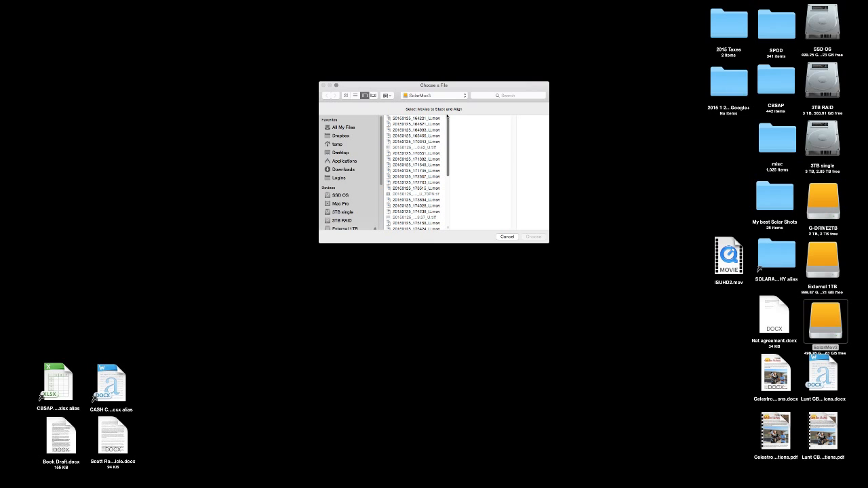
double_click(414, 188)
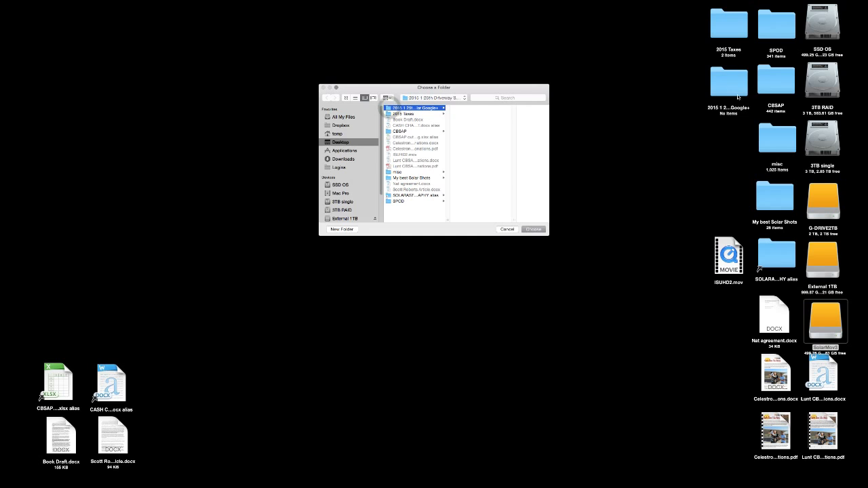
click(542, 230)
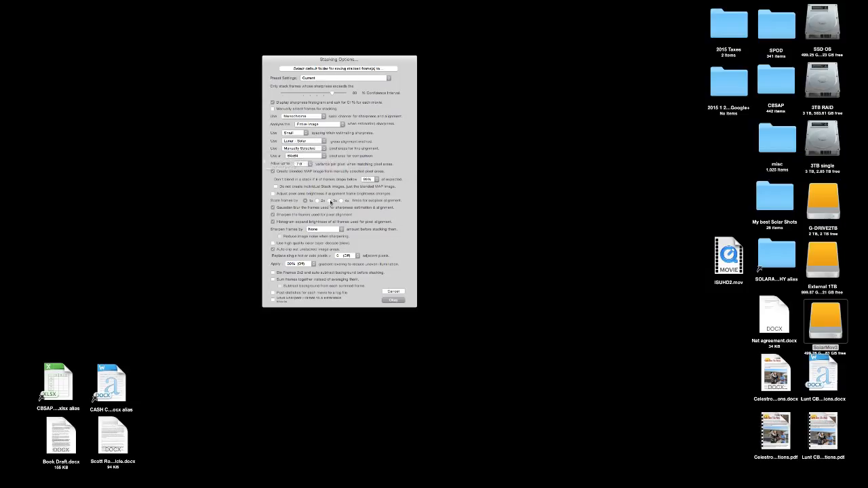
click(393, 301)
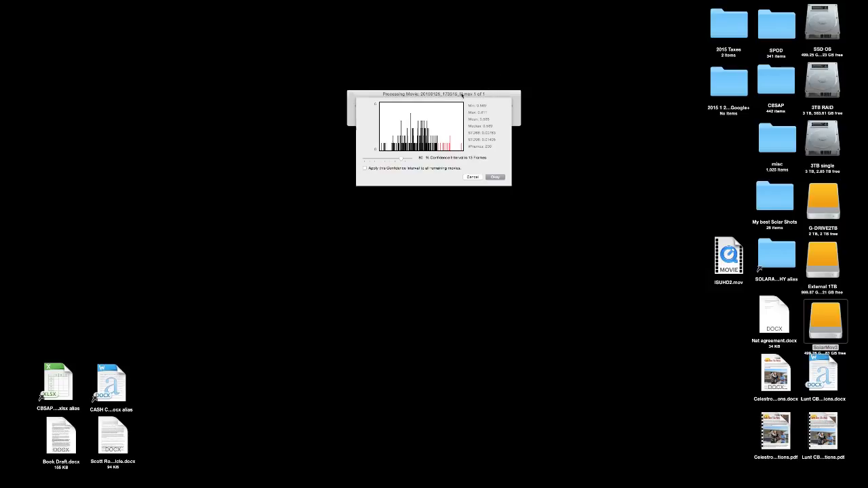
- Lower the movie's sharpness confidence interval to 65% and continue the processing
mouse_move(461, 95)
mouse_down()
mouse_move(490, 86)
mouse_move(458, 91)
mouse_up()
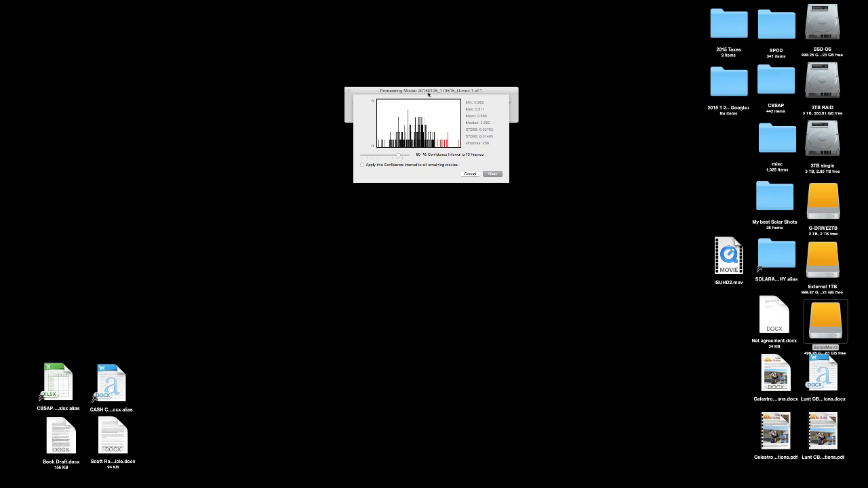
mouse_move(430, 90)
mouse_down()
mouse_move(449, 89)
mouse_move(418, 97)
mouse_up()
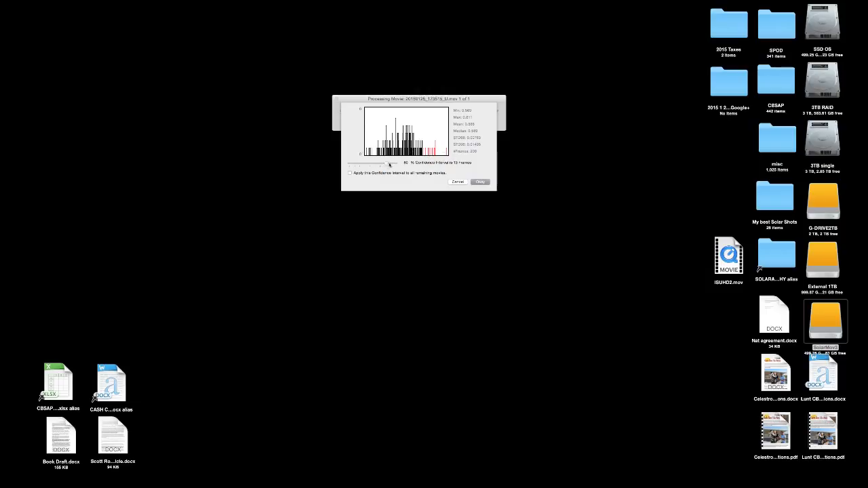
drag(388, 165, 423, 165)
drag(394, 166, 392, 167)
drag(391, 165, 380, 167)
drag(450, 100, 457, 116)
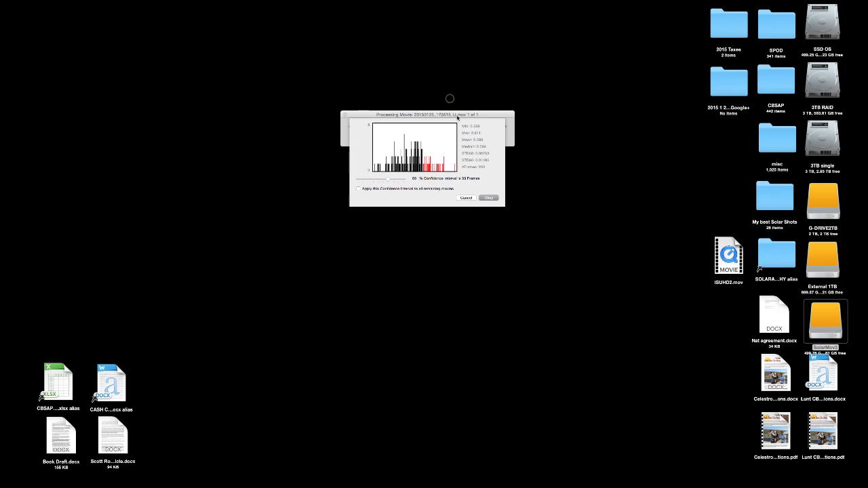
click(486, 199)
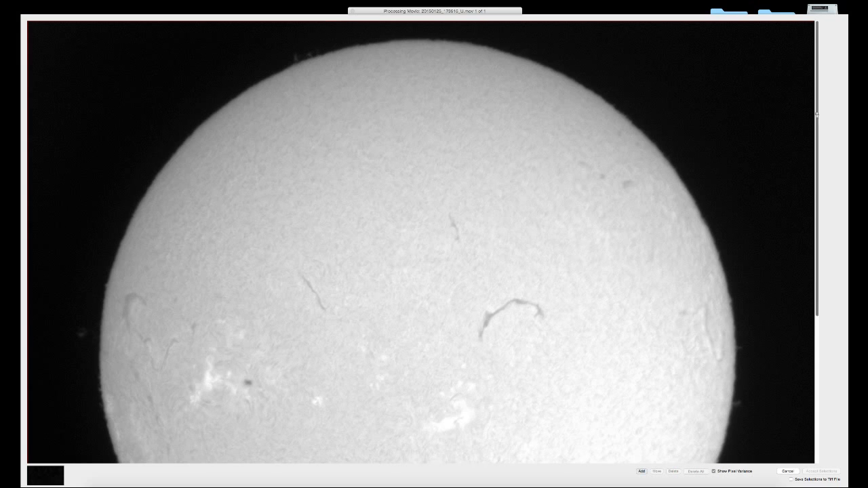
- Add four alignment areas on the solar disk: the dark sunspot, the bright region beside it, and both ends of the curved filament
drag(817, 114, 798, 246)
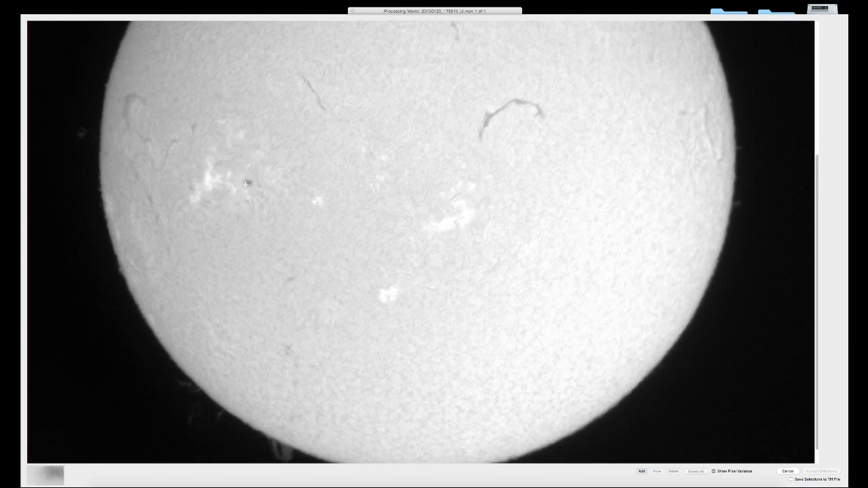
click(247, 182)
click(196, 190)
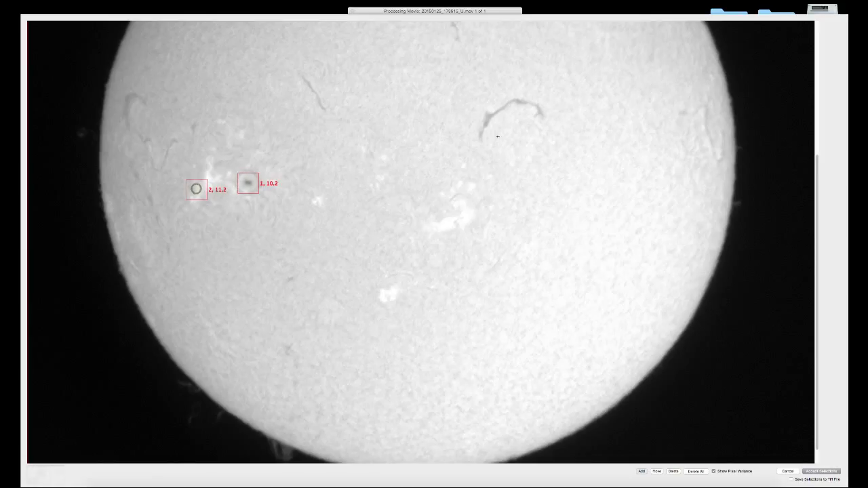
click(484, 119)
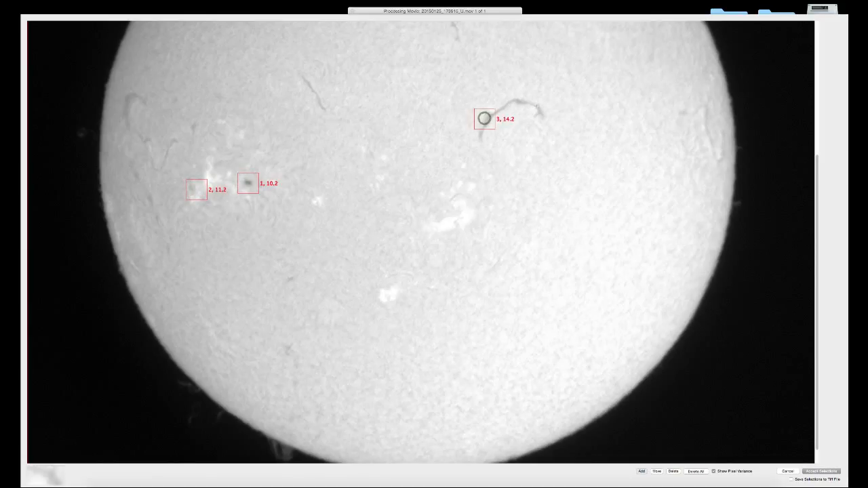
click(535, 106)
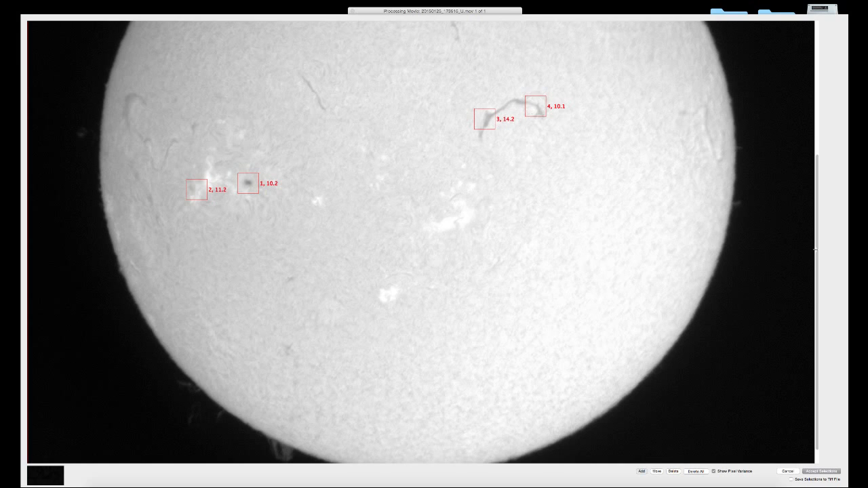
- Add alignment areas on the prominence at the lower limb and the bright patch below the disk's centre, and accept the selections
scroll(815, 251, up, 3)
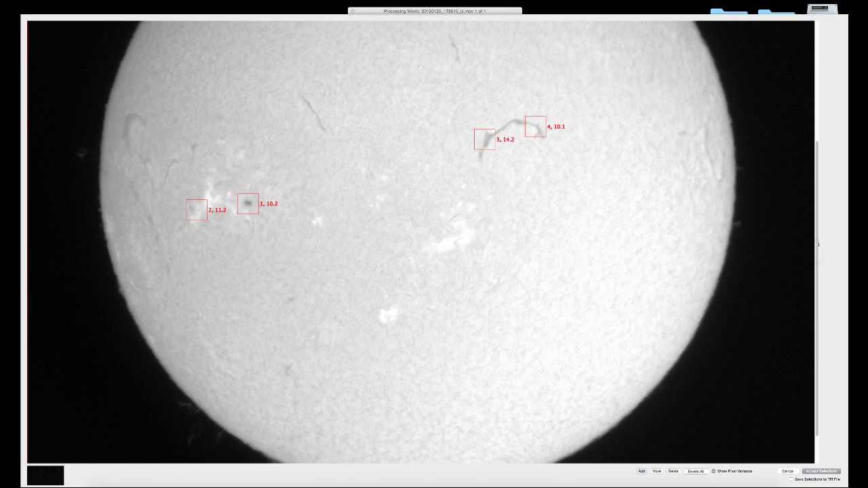
scroll(816, 249, down, 3)
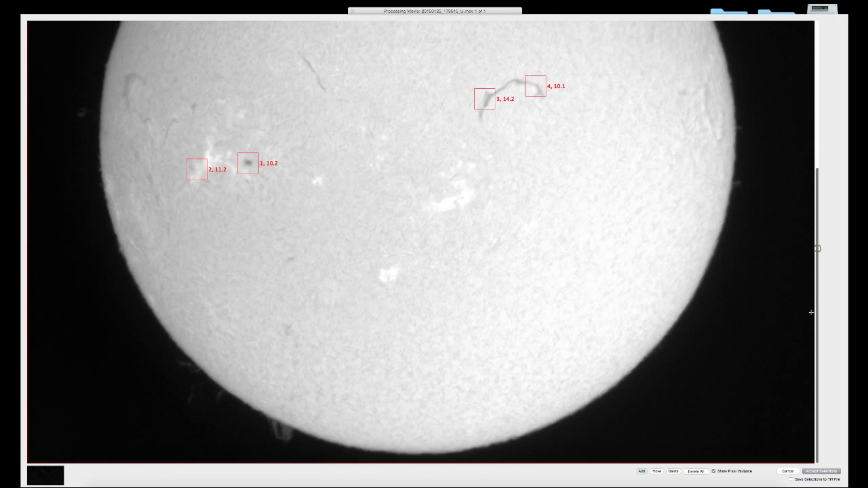
click(287, 430)
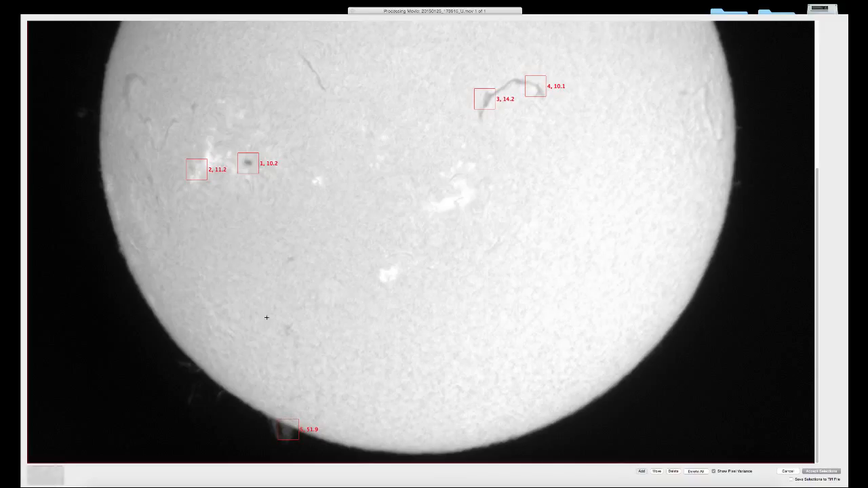
click(387, 274)
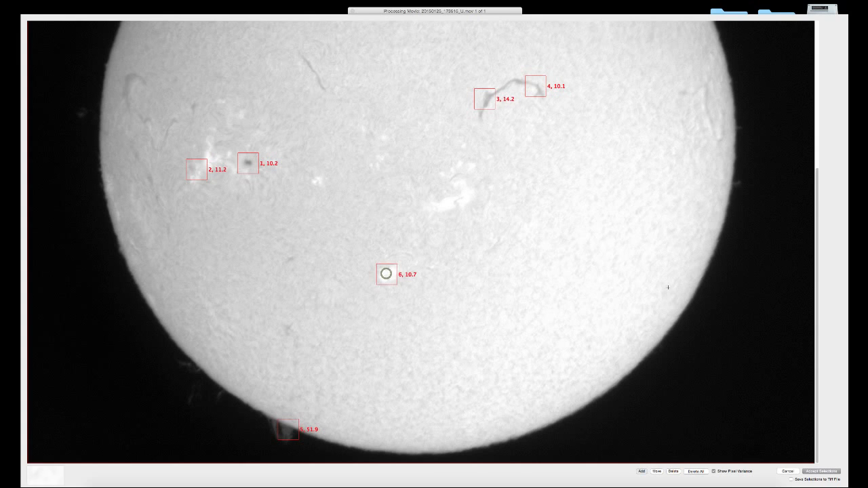
mouse_move(817, 198)
mouse_down()
mouse_move(815, 89)
mouse_move(816, 201)
mouse_up()
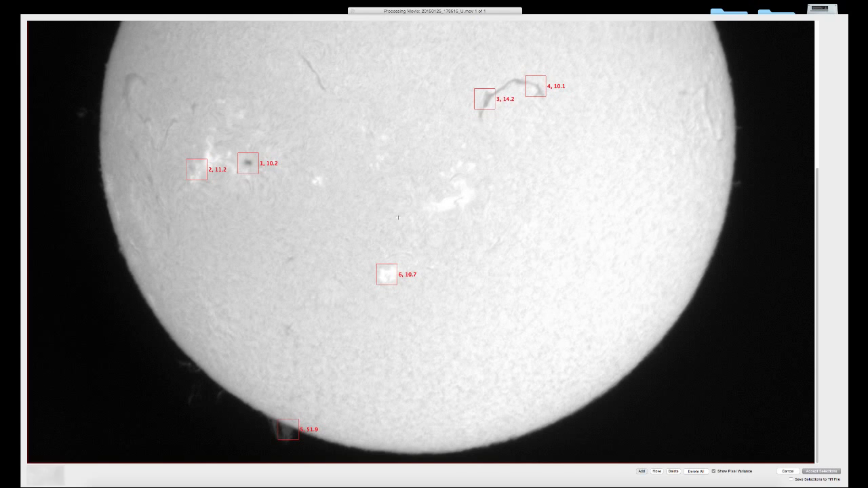
click(812, 472)
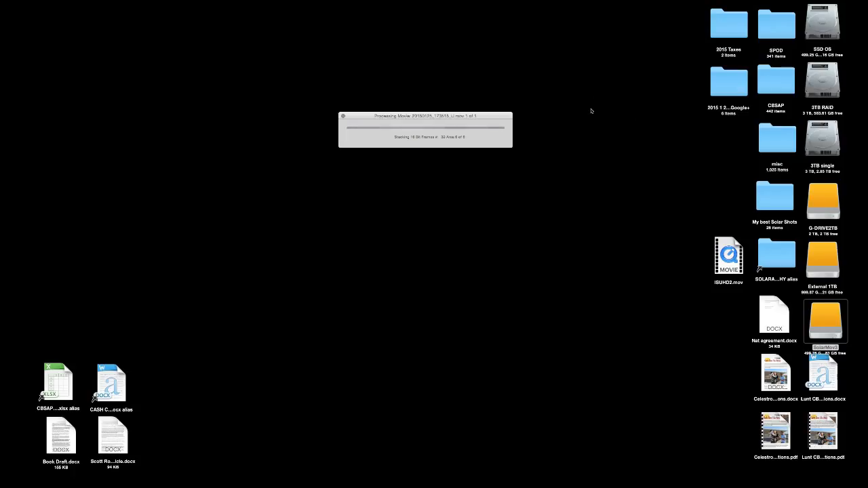
- Open the desktop folder 2015 1 25th Driveway Solar Google+ in Finder and enlarge its window for large previews
double_click(743, 83)
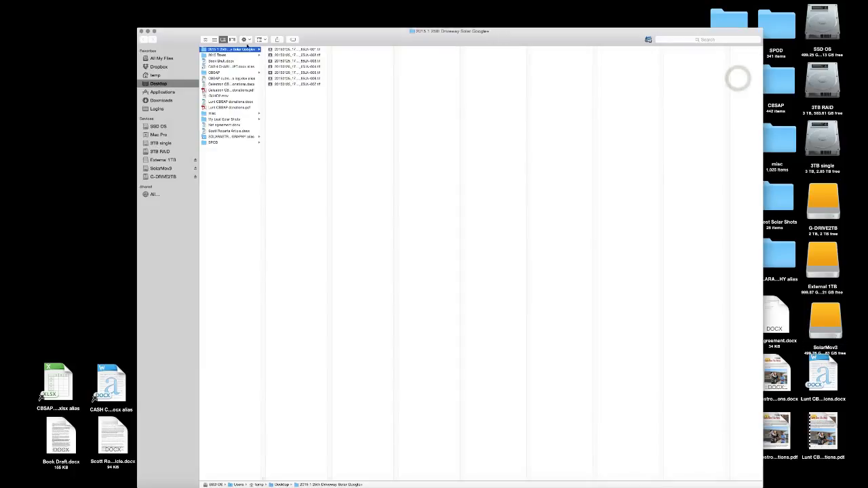
drag(135, 27, 286, 124)
drag(424, 130, 209, 24)
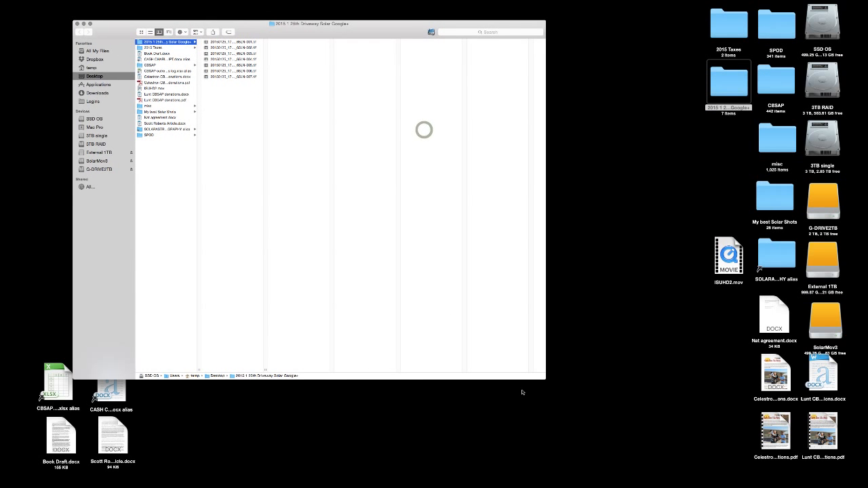
drag(544, 378, 735, 472)
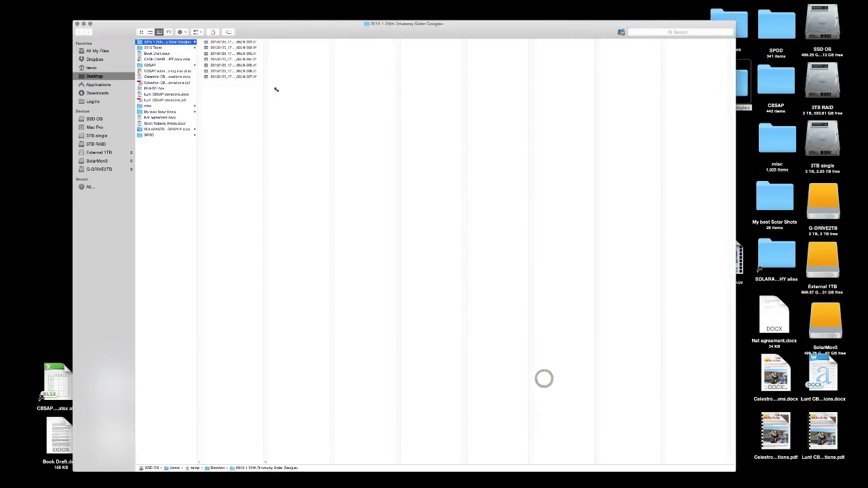
- Preview the stacked TIFF images one after another to compare their sharpness and quality
click(214, 41)
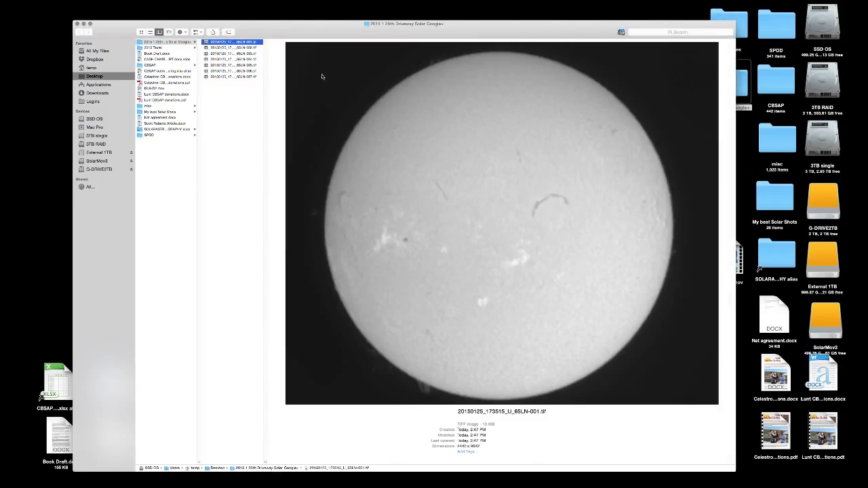
click(230, 48)
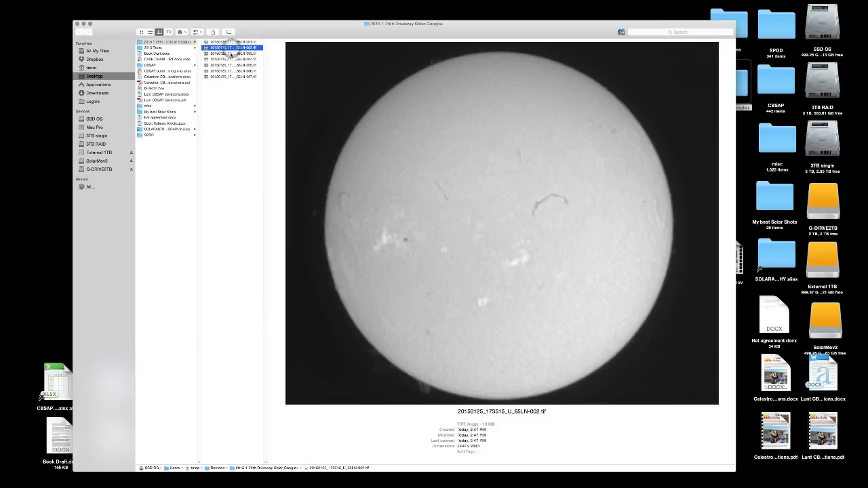
click(232, 53)
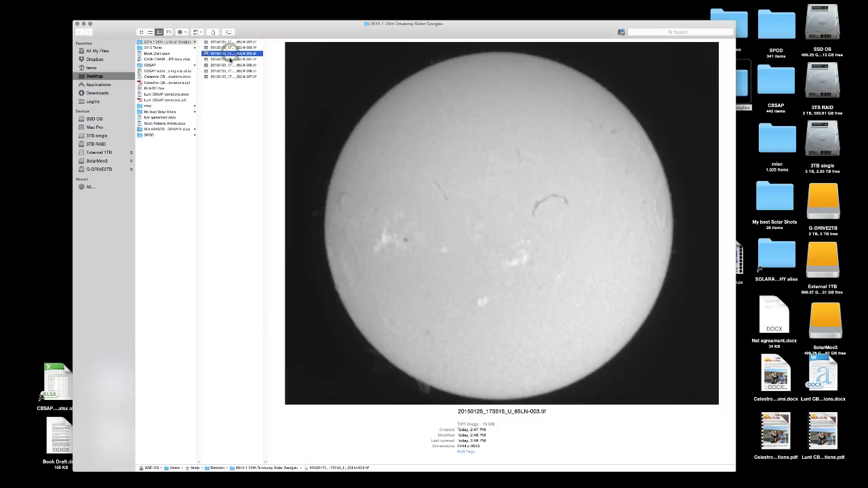
click(231, 59)
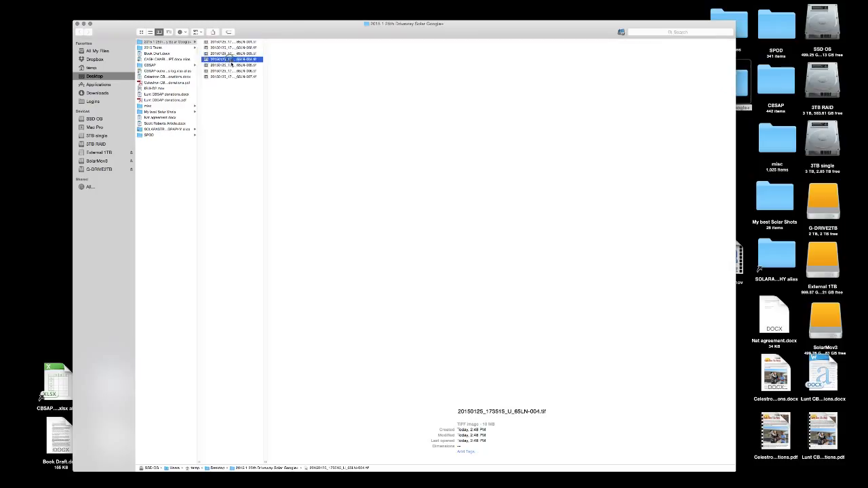
click(232, 76)
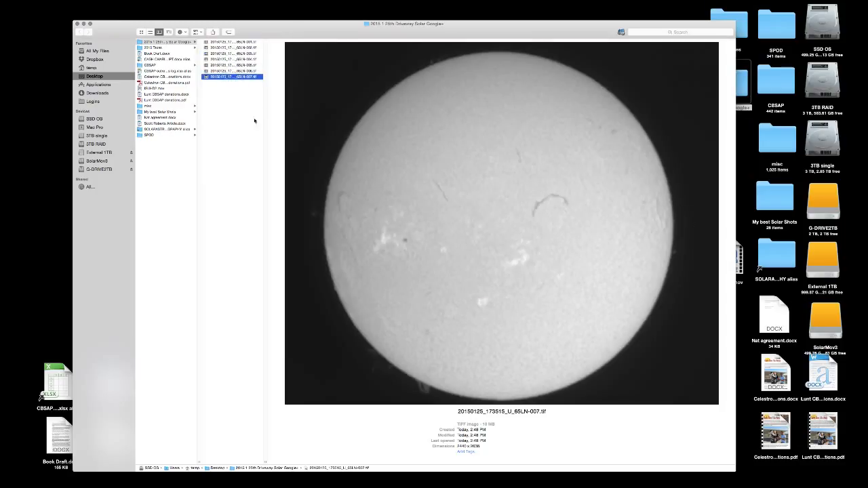
click(234, 70)
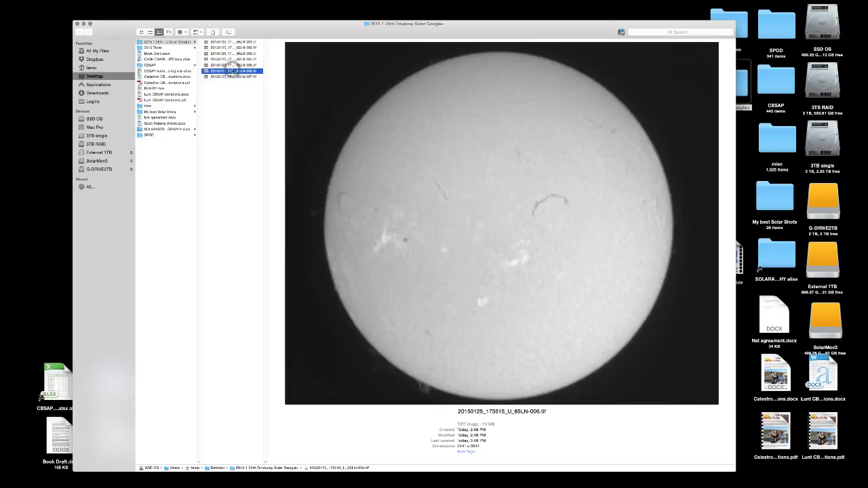
- Open the stacked image 20150125_173515_U_65LN-004.tif in Adobe Photoshop CS6
click(233, 59)
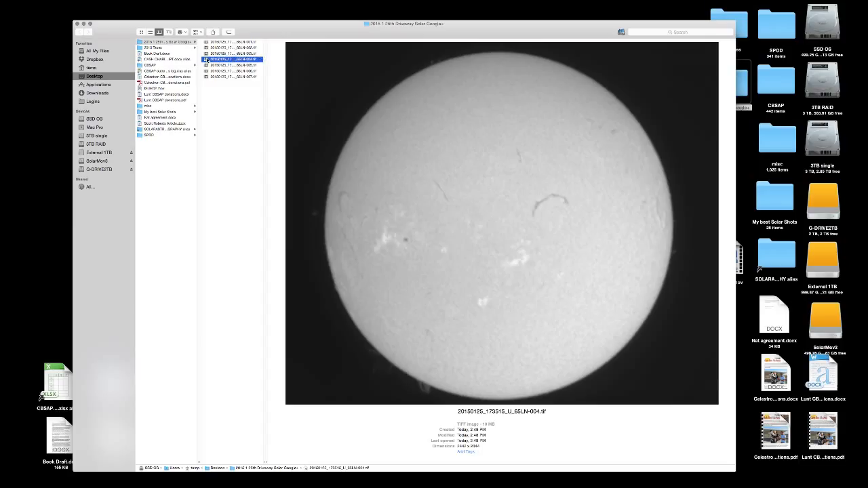
drag(206, 59, 563, 487)
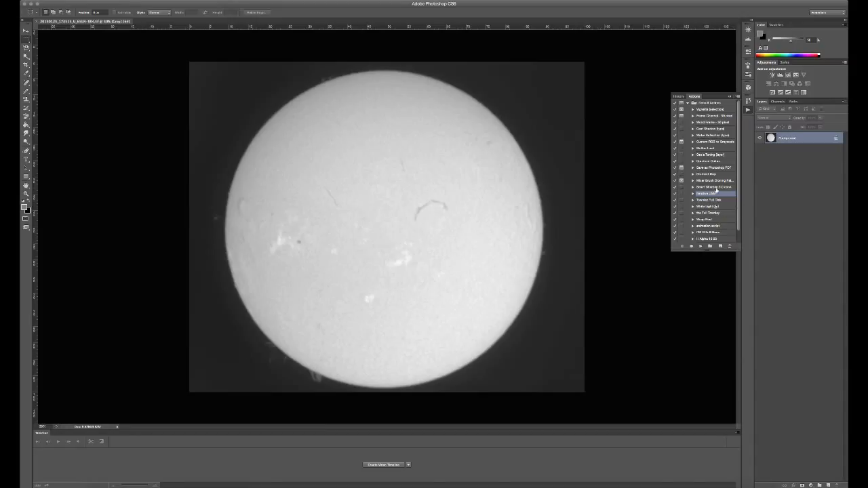
- Sharpen the solar image with Smart Sharpen, removing Gaussian Blur and slightly reducing the sharpening amount
click(175, 2)
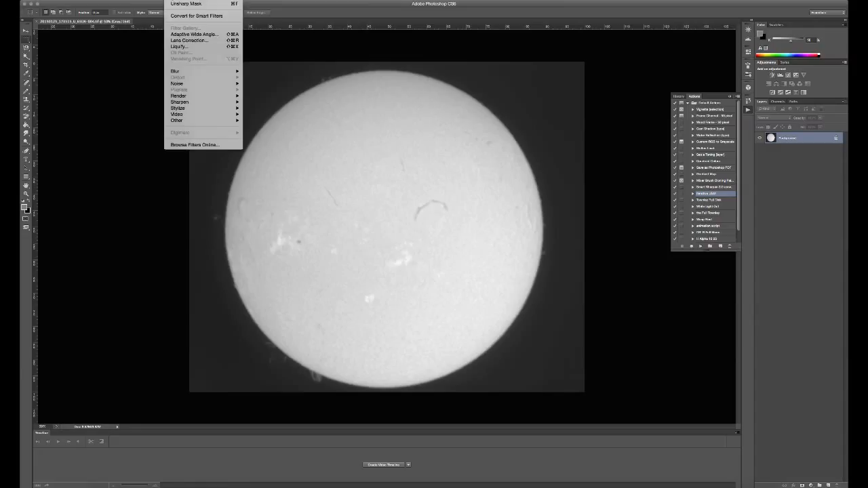
mouse_move(193, 102)
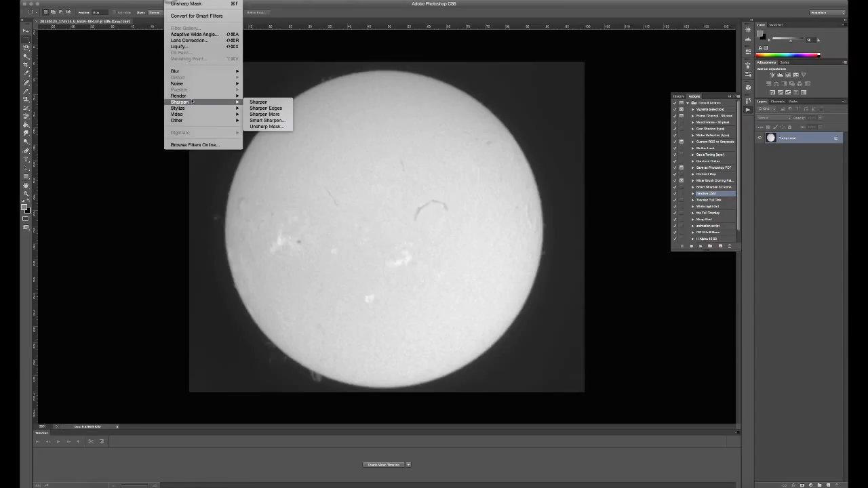
click(264, 120)
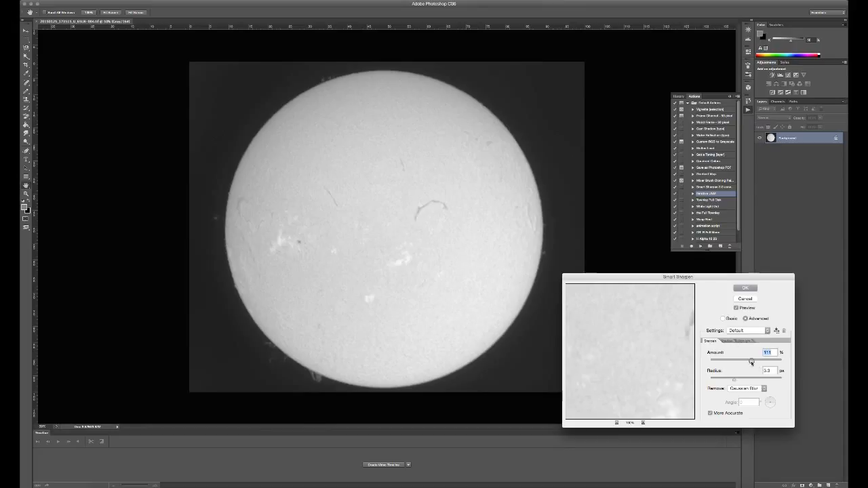
drag(750, 362, 748, 363)
click(743, 288)
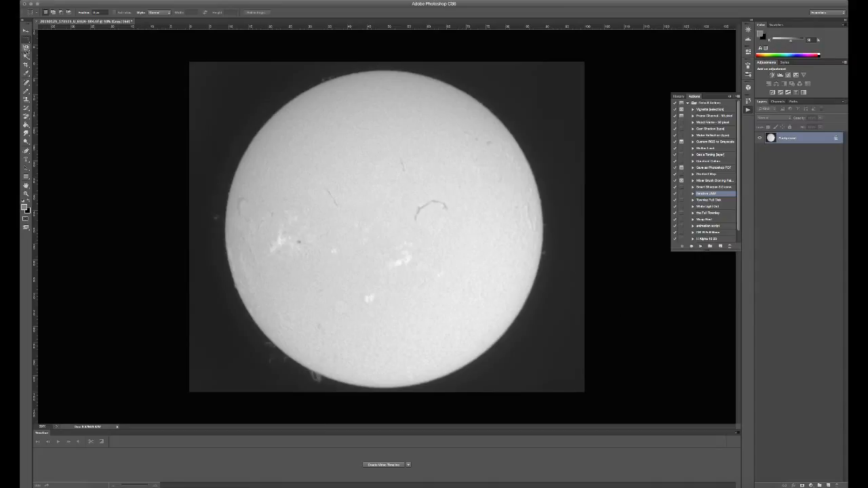
- Select the solar disk by tracing its limb with the Magnetic Lasso, and smooth the selection
click(27, 51)
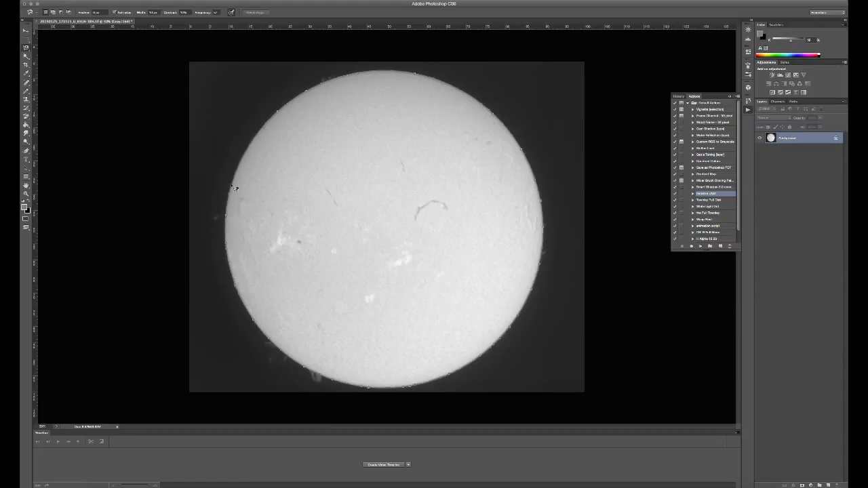
click(268, 131)
click(155, 1)
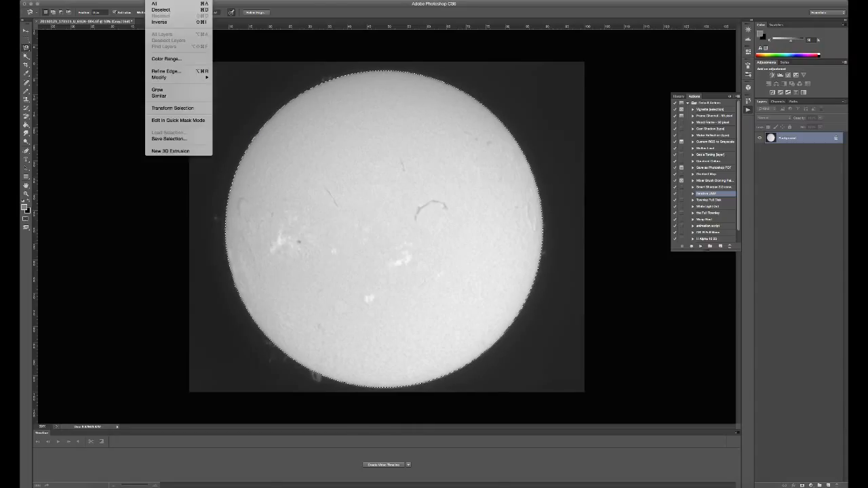
mouse_move(197, 77)
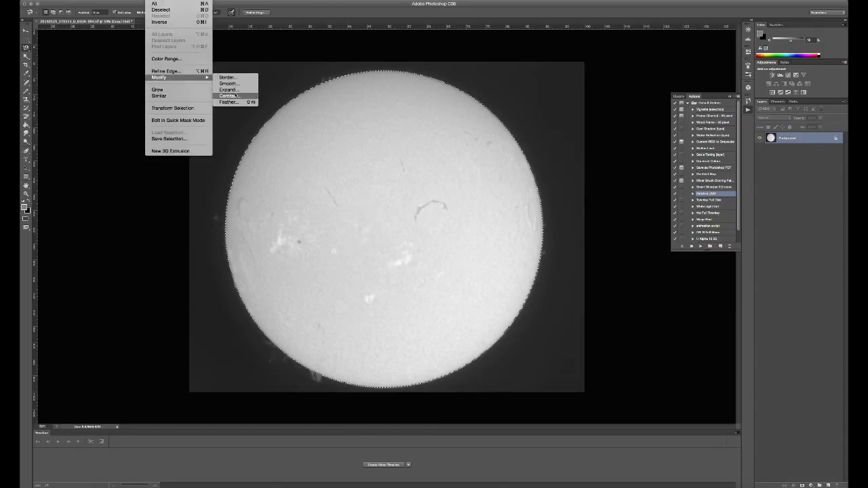
click(229, 84)
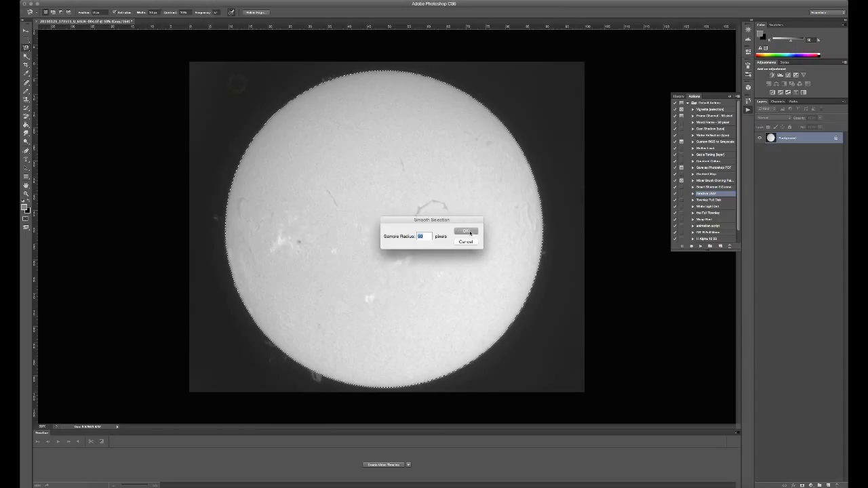
click(468, 232)
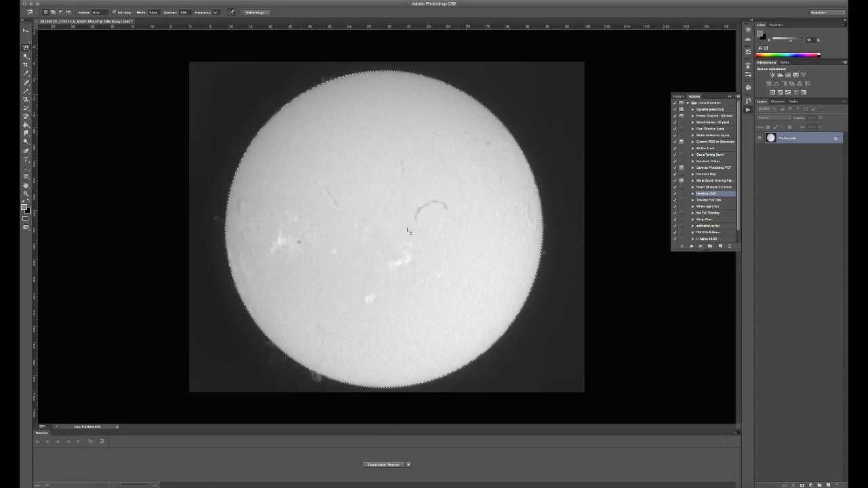
- Try darkening the selected disk with Levels at a midtone value of 0.39, and clear the selection
click(112, 1)
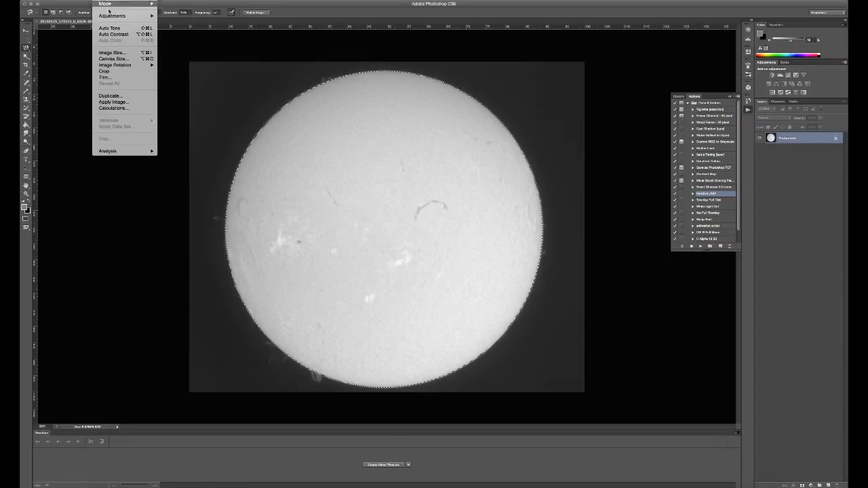
click(173, 22)
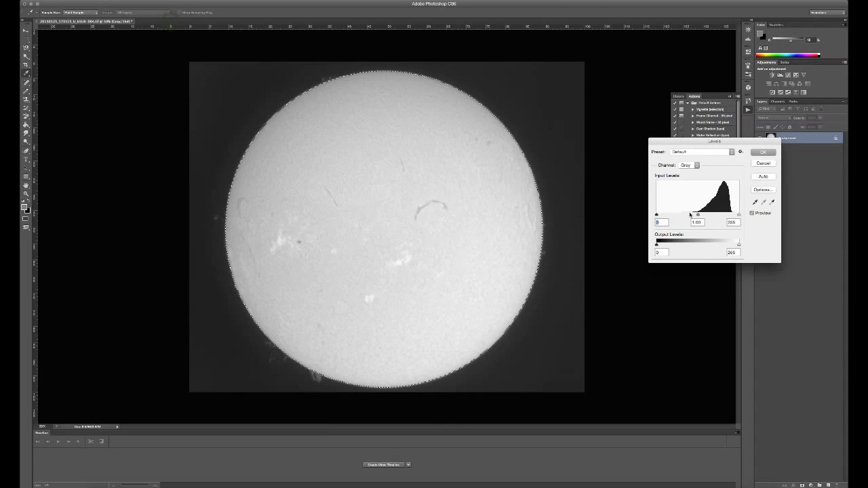
drag(698, 215, 718, 215)
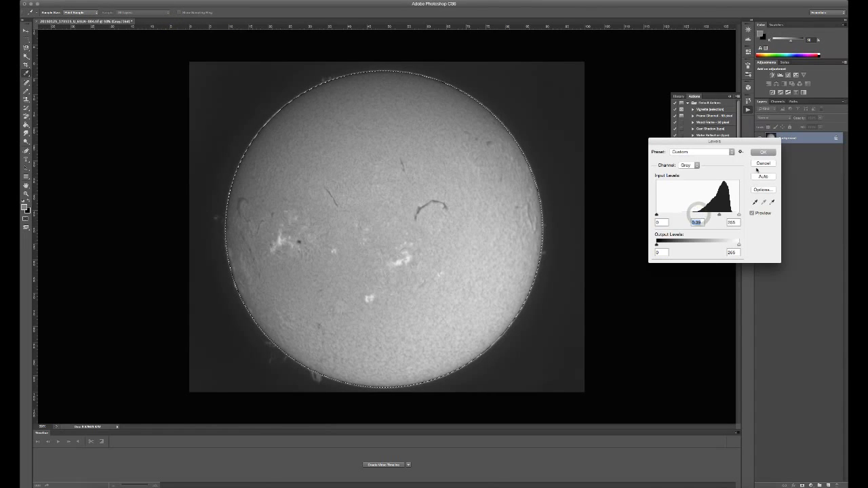
click(762, 153)
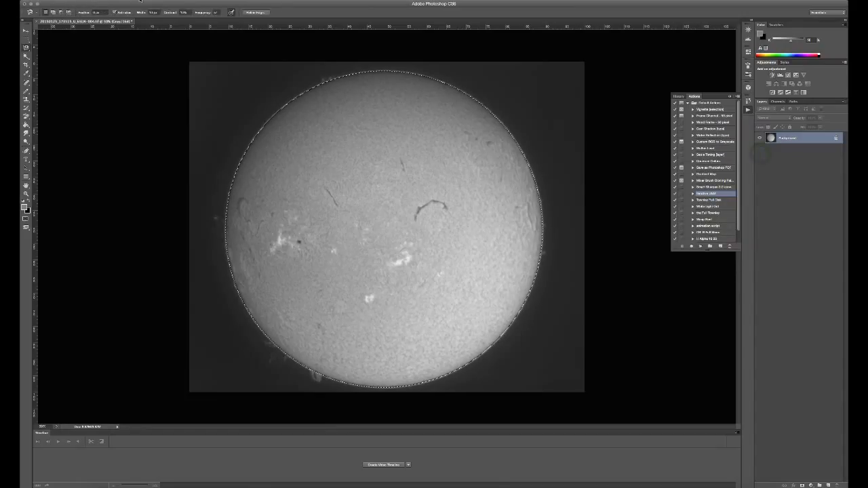
click(160, 10)
- Undo the deselection and the Levels adjustment on the disk
click(84, 0)
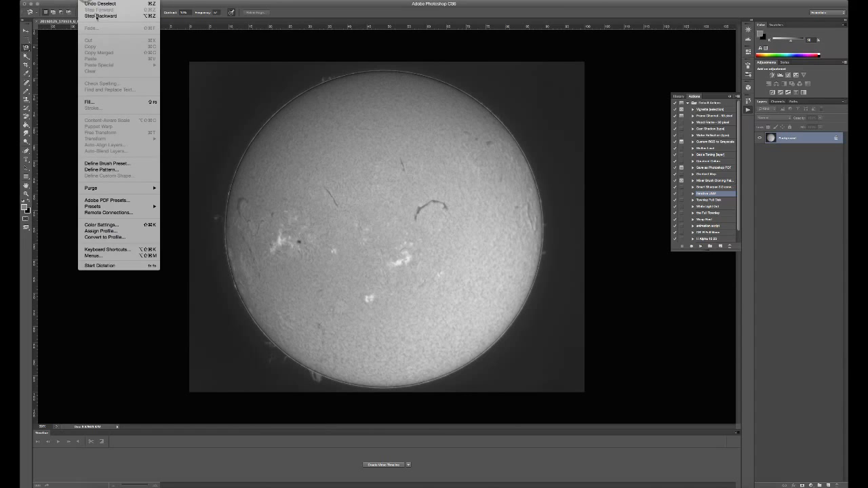
click(98, 16)
click(84, 1)
click(98, 16)
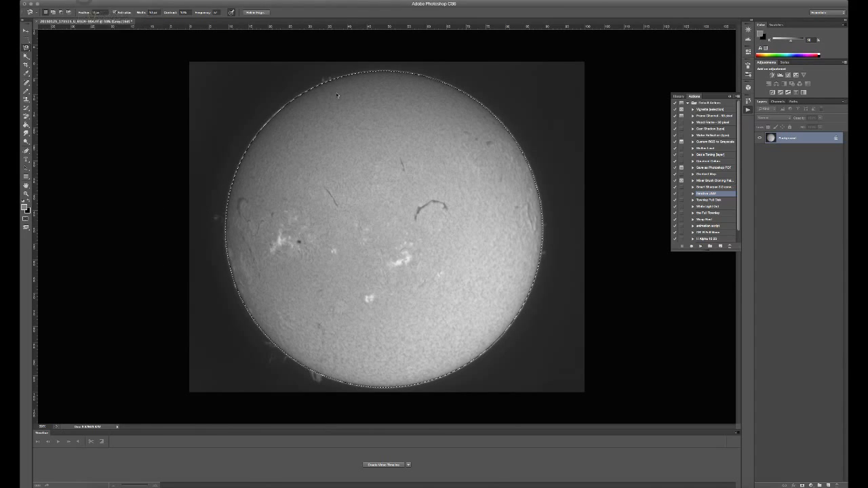
- Feather the solar disk selection by 3 pixels
click(158, 1)
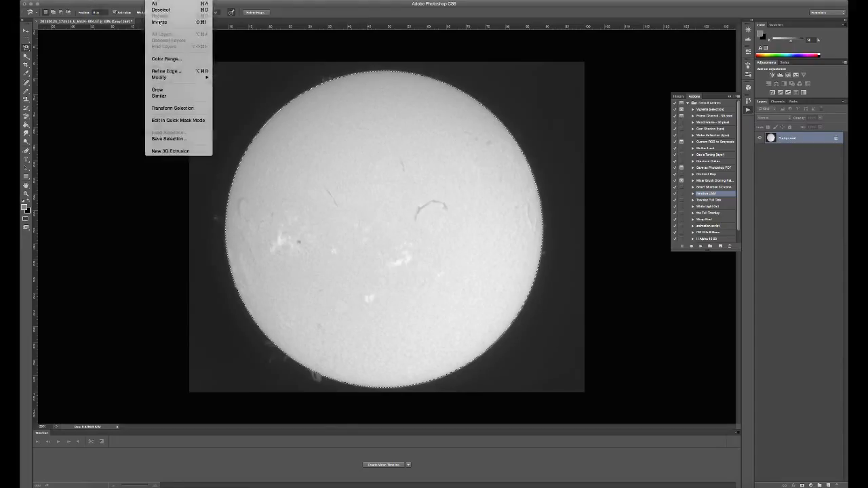
mouse_move(178, 78)
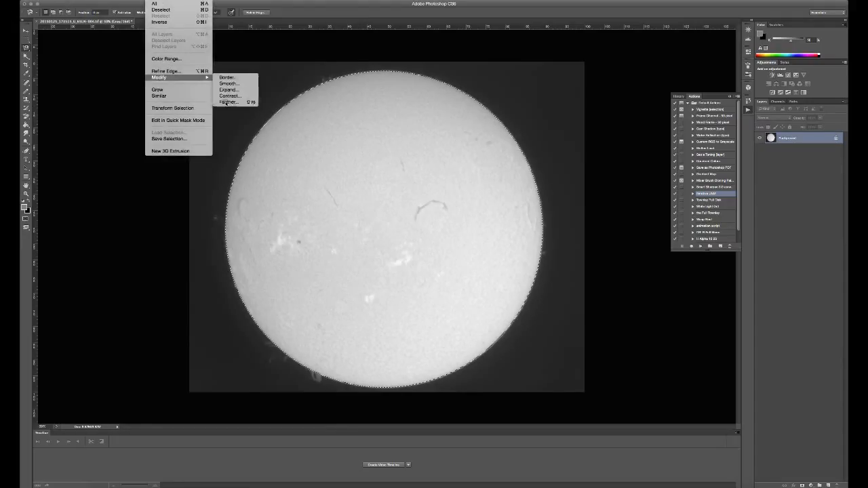
click(230, 102)
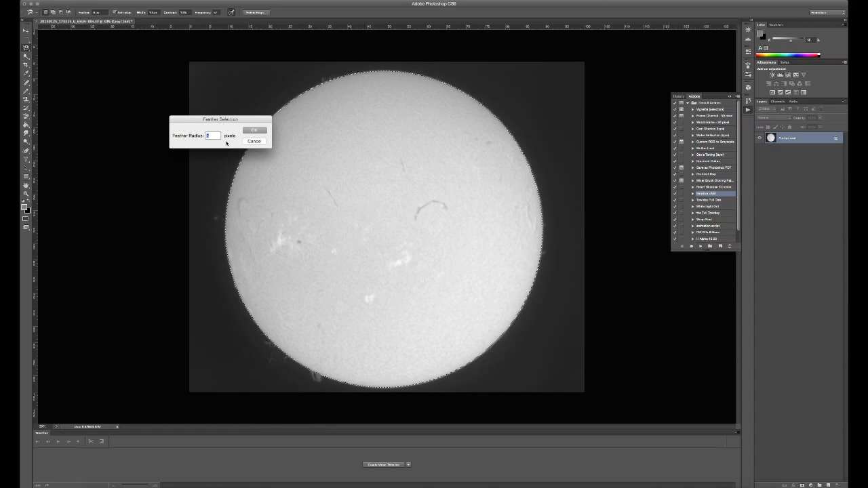
text(3)
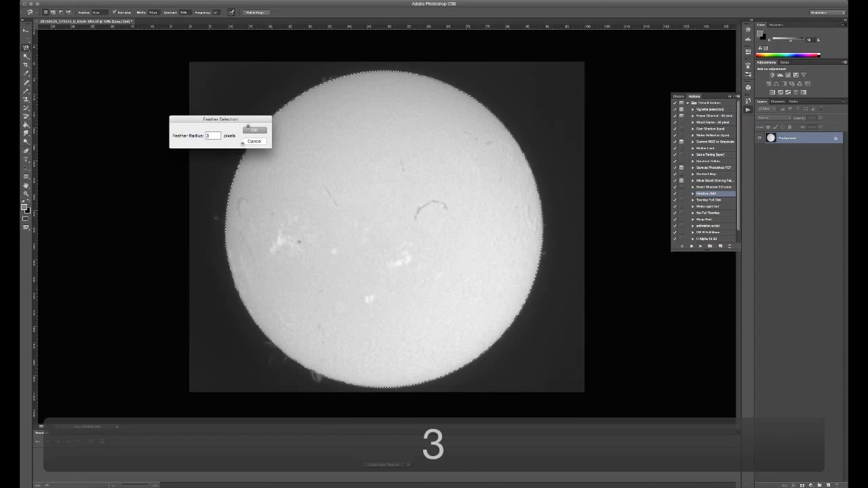
click(255, 131)
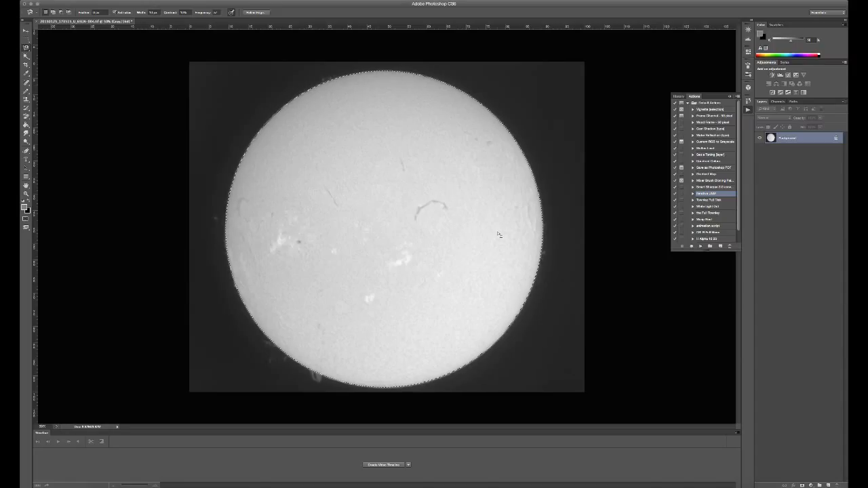
- Adjust the Levels of the selected disk, with midtones at 0.53 and the white input level at 248
click(103, 0)
mouse_move(113, 17)
click(173, 22)
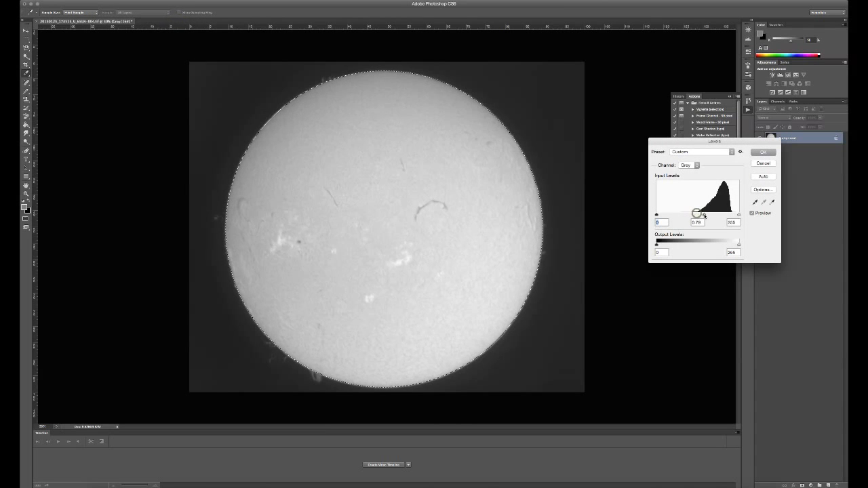
drag(697, 215, 715, 215)
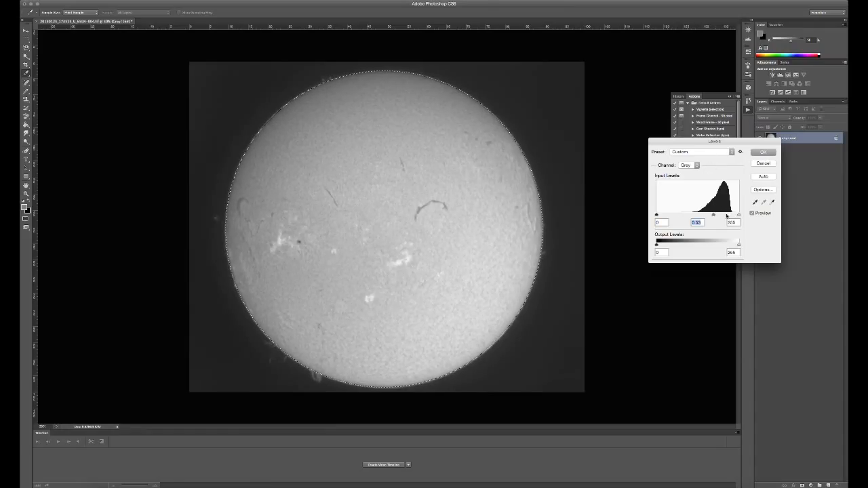
drag(739, 216, 737, 215)
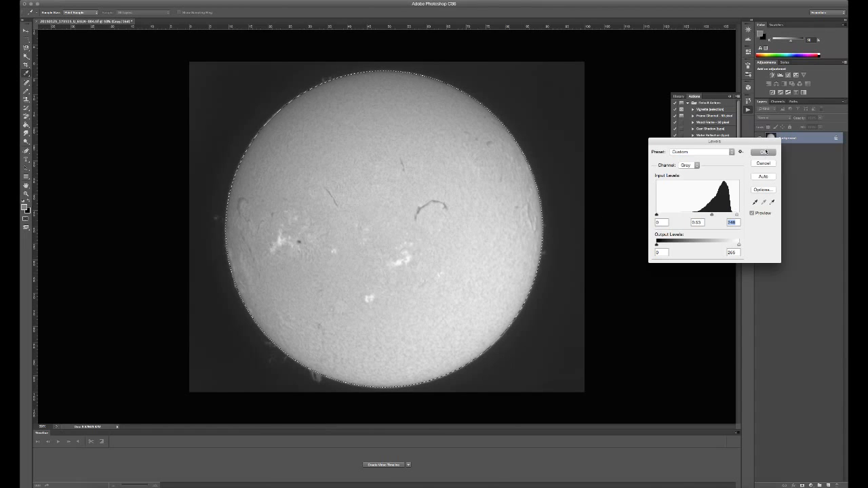
key(Return)
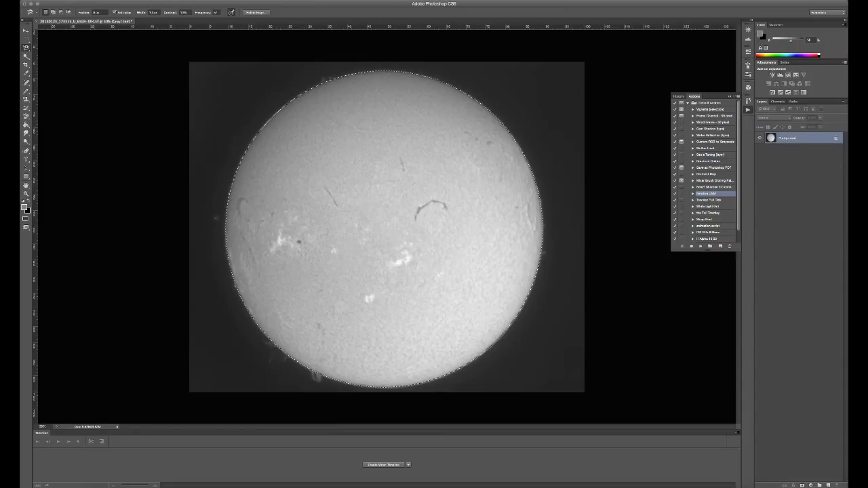
- Clear the selection to view the disk's edge without its outline, and reselect the disk
click(155, 1)
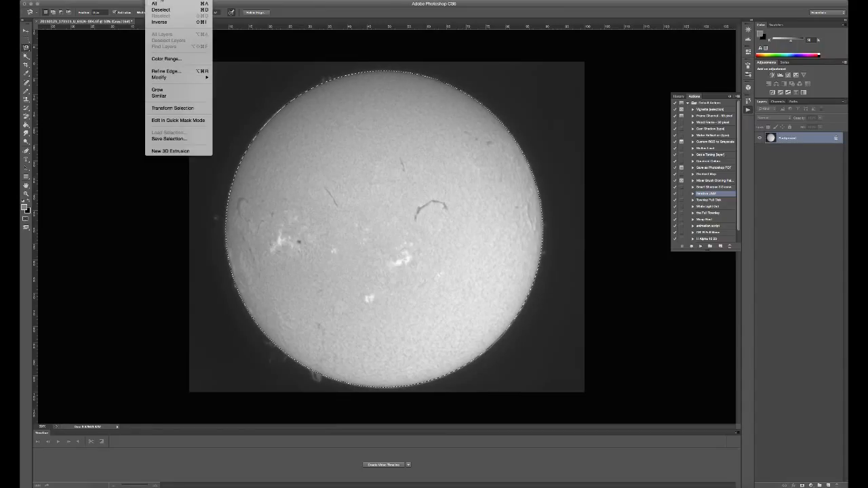
click(160, 10)
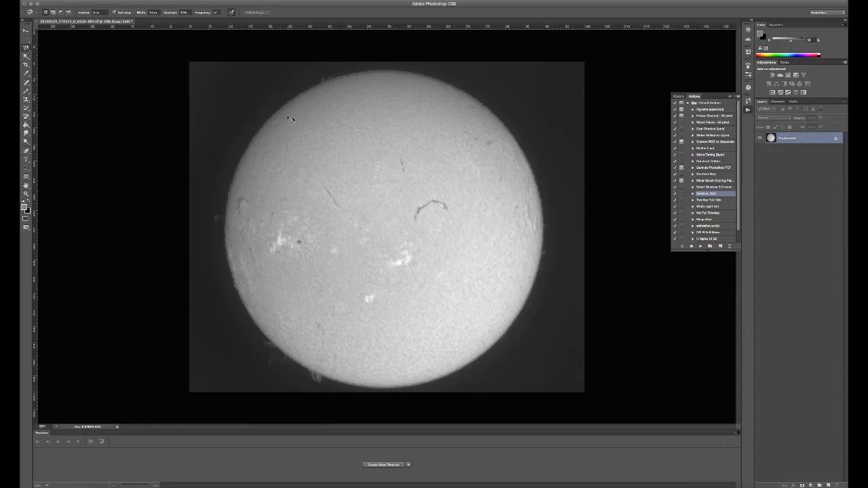
click(169, 4)
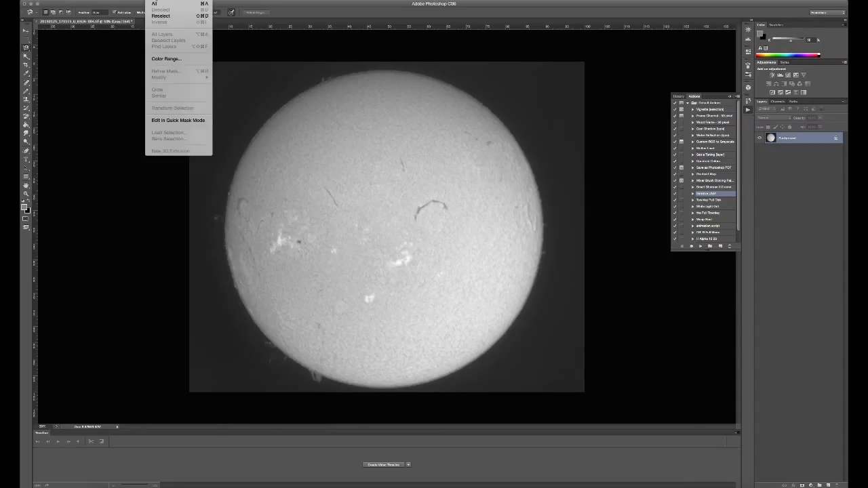
click(170, 17)
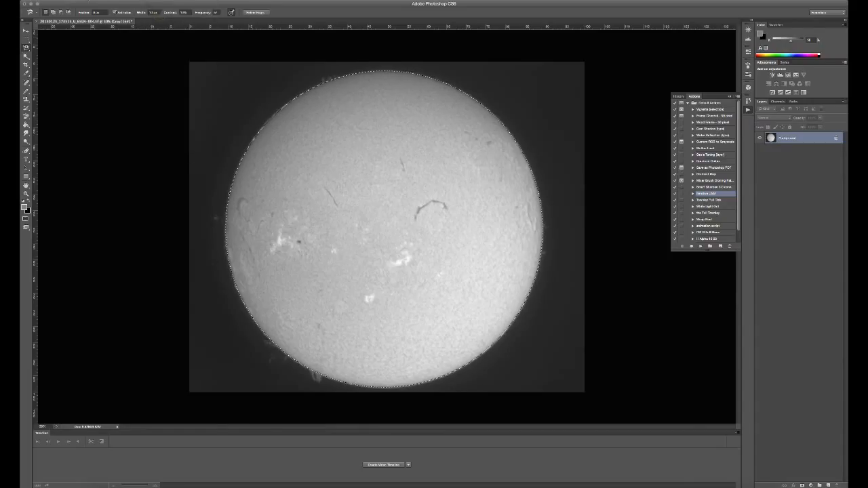
- Cut the selected solar disk from the background and paste it as a separate layer
click(92, 3)
click(95, 44)
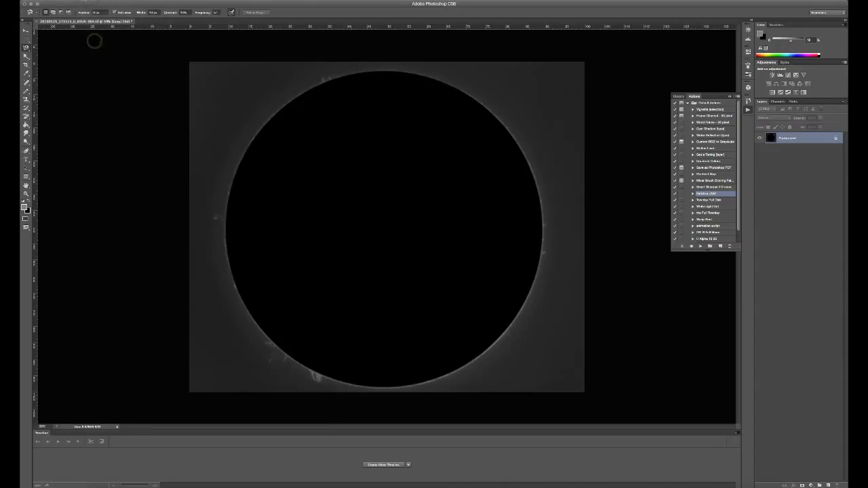
click(91, 3)
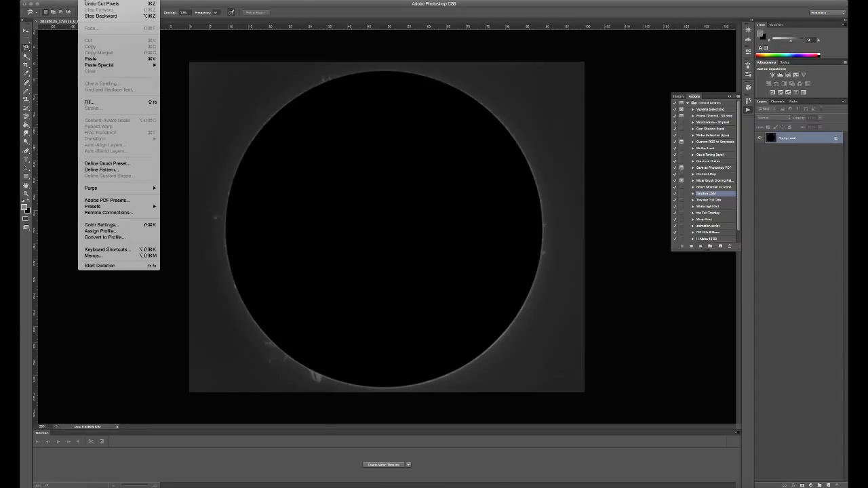
click(95, 58)
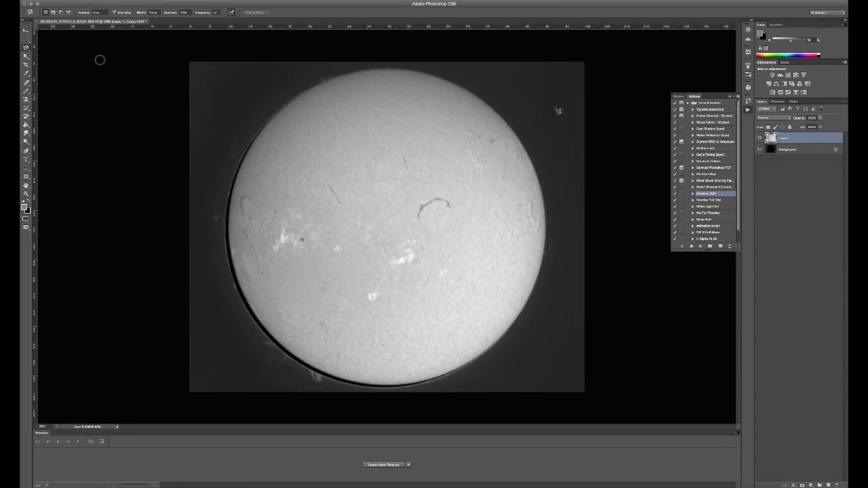
- Enlarge the pasted disk layer slightly from its lower-left corner and nudge it left and down to cover the black cutout, applying the transformation
key(v)
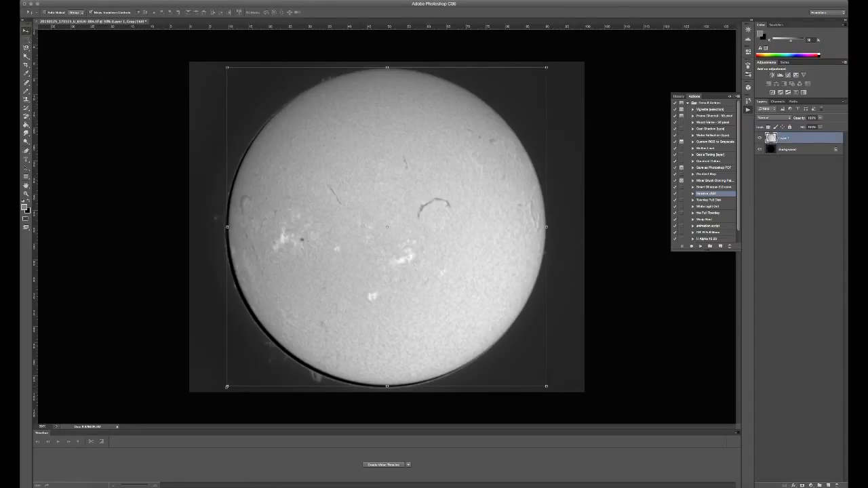
drag(226, 387, 224, 390)
key(Left)
key(Left)
key(Left)
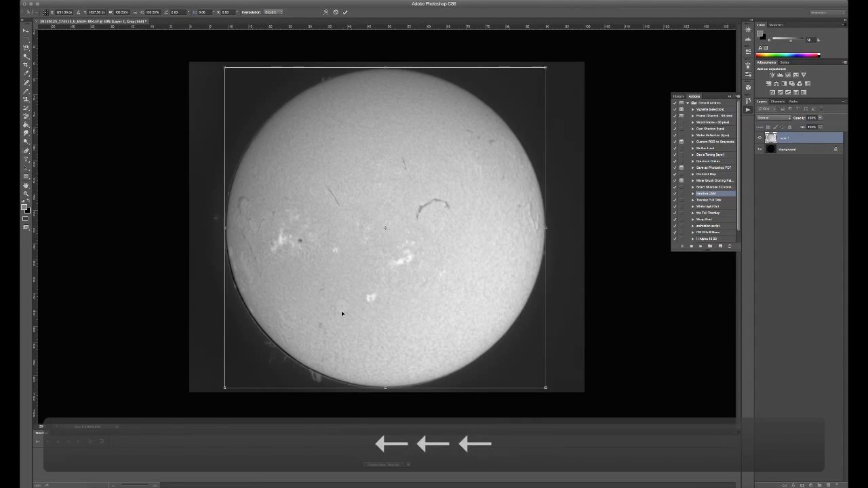
key(Left)
key(Left)
key(Left)
key(Down)
key(Down)
key(Down)
key(Down)
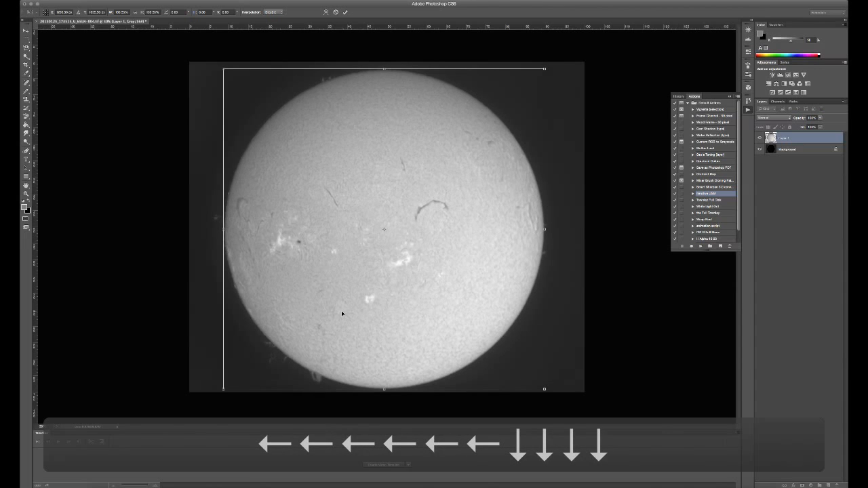
double_click(342, 313)
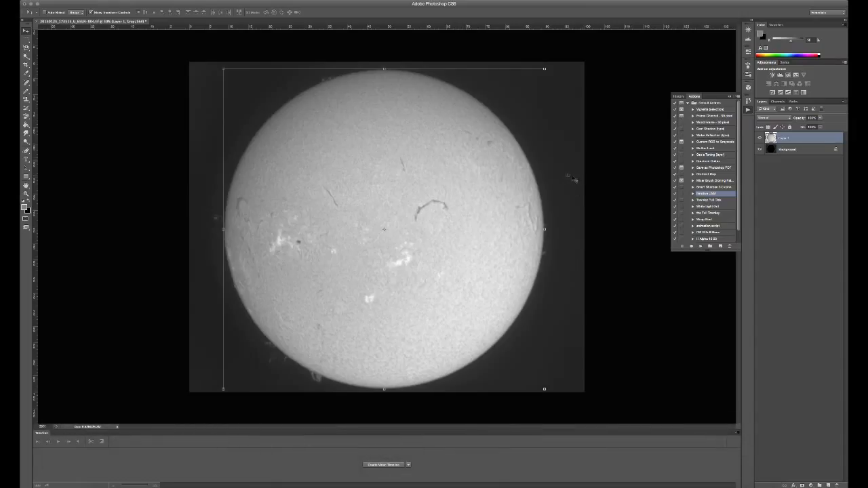
- Adjust the Levels of the Background layer, with midtones at 1.24 and the black input level raised slightly
click(780, 149)
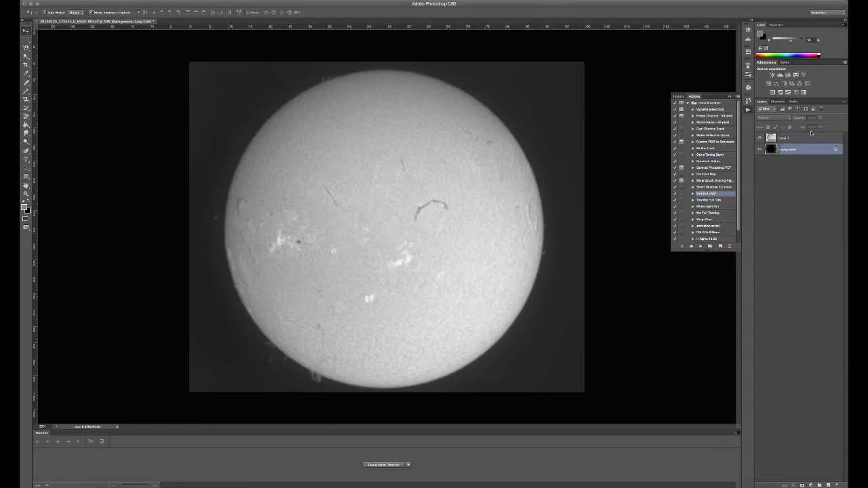
click(780, 139)
click(776, 150)
click(104, 0)
mouse_move(121, 17)
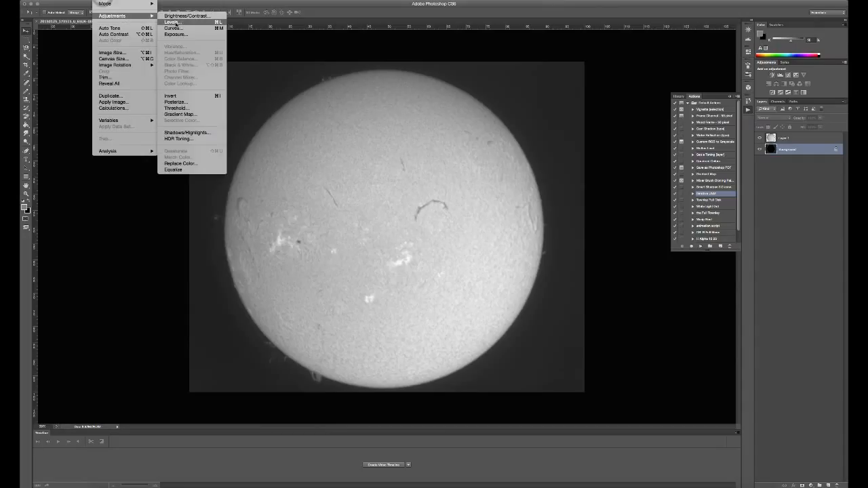
click(175, 23)
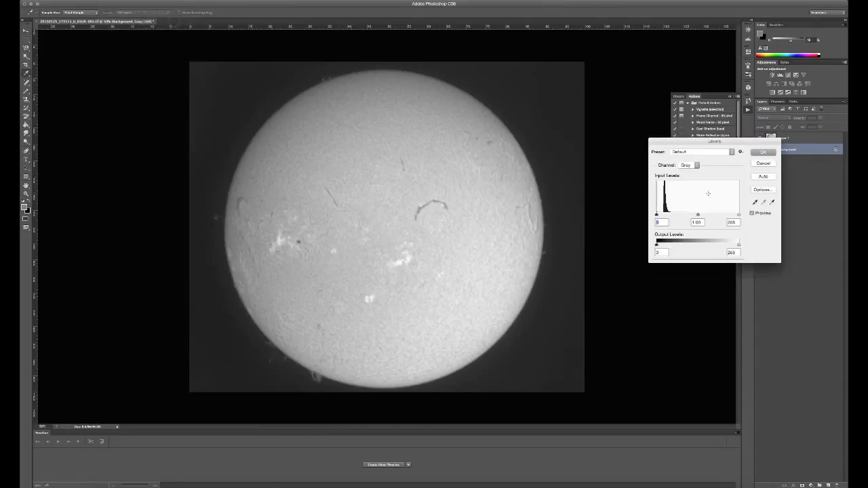
drag(699, 215, 691, 215)
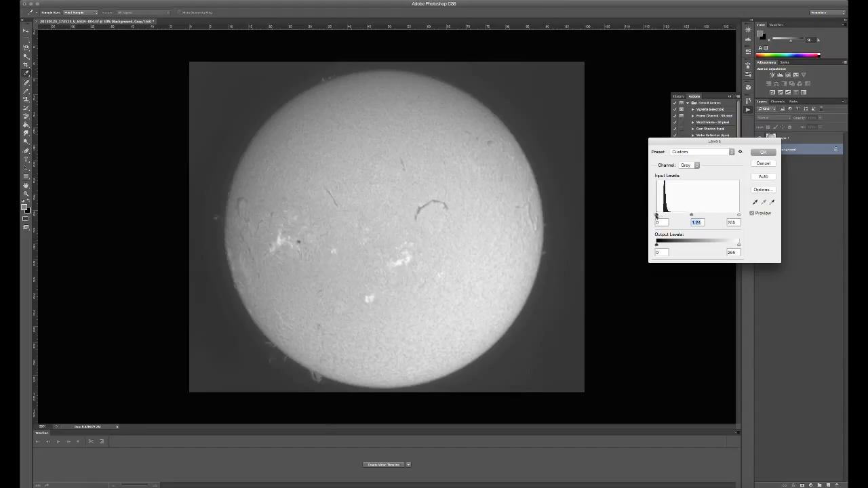
drag(656, 216, 657, 216)
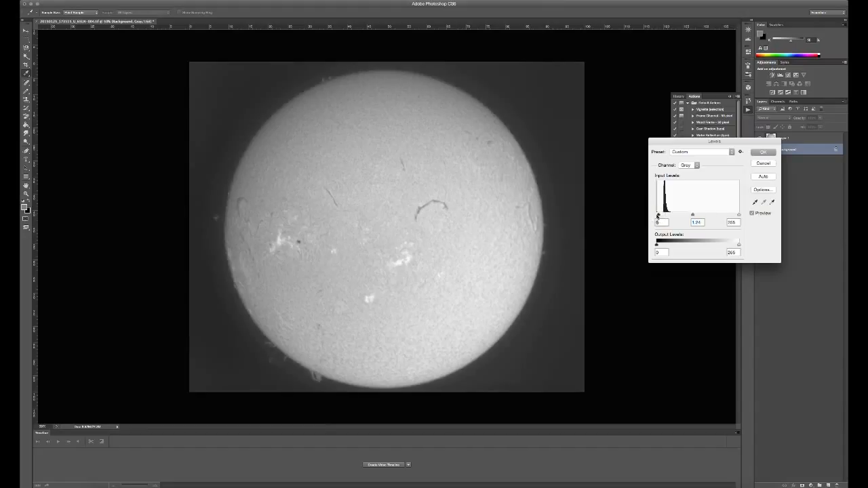
click(764, 153)
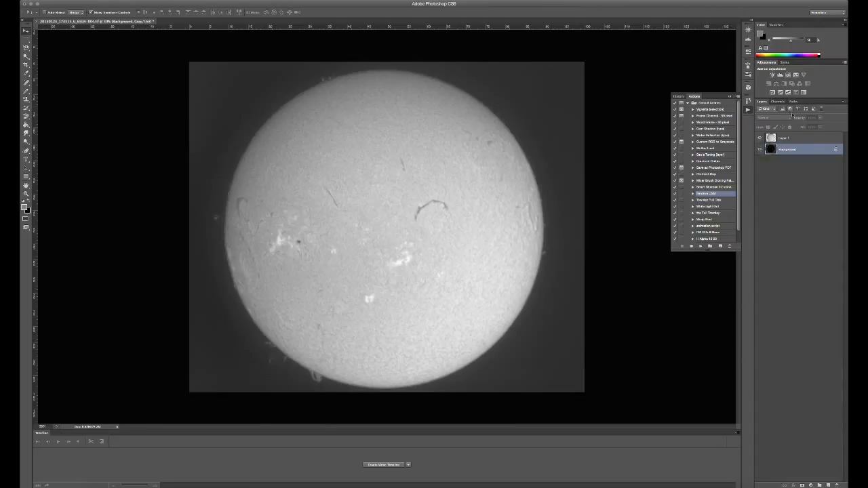
- Enlarge the disk layer slightly from its upper-left corner, nudge it to the right and upward, and apply the transformation
click(786, 139)
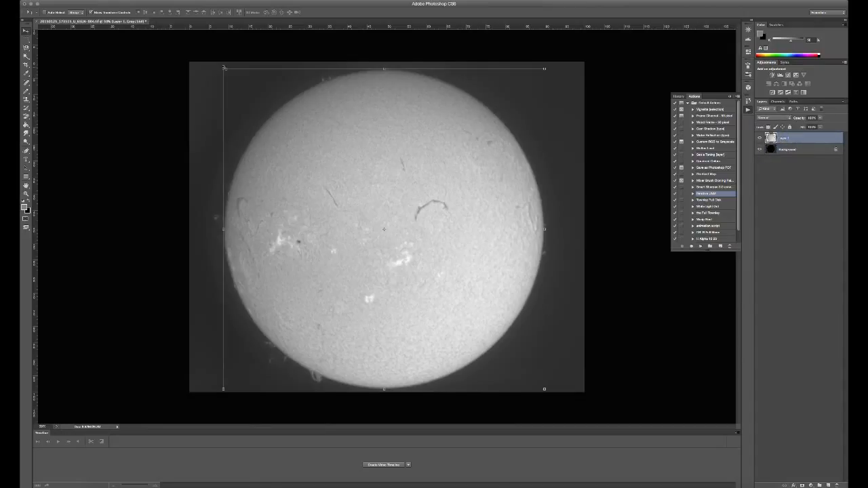
drag(224, 68, 222, 68)
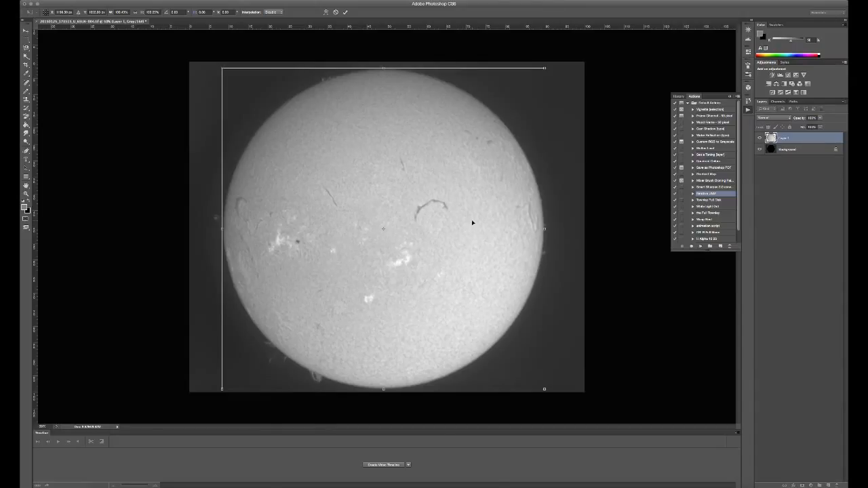
key(Right)
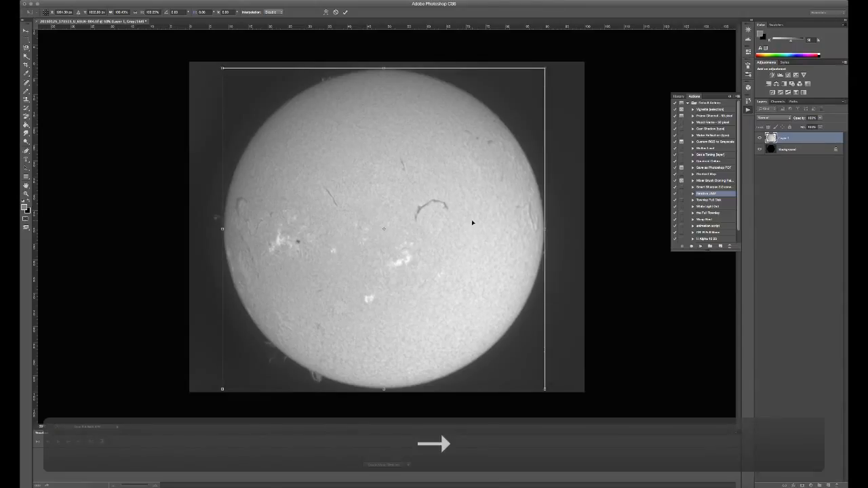
key(Up)
key(Down)
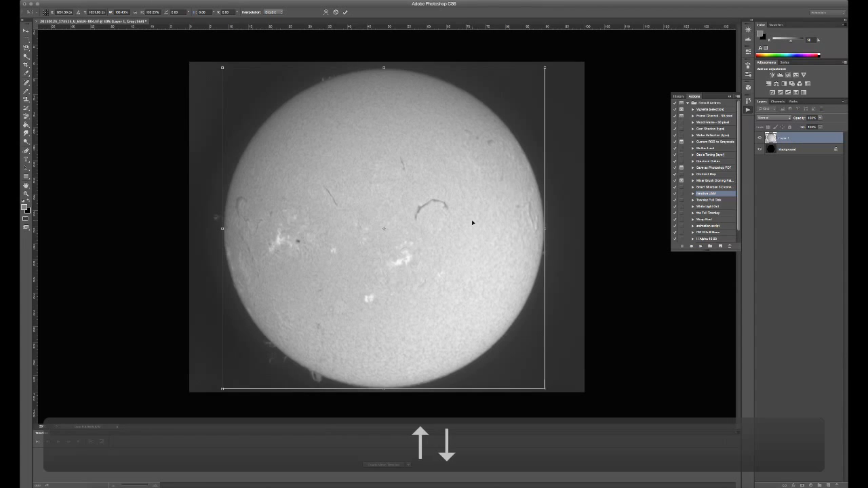
double_click(473, 224)
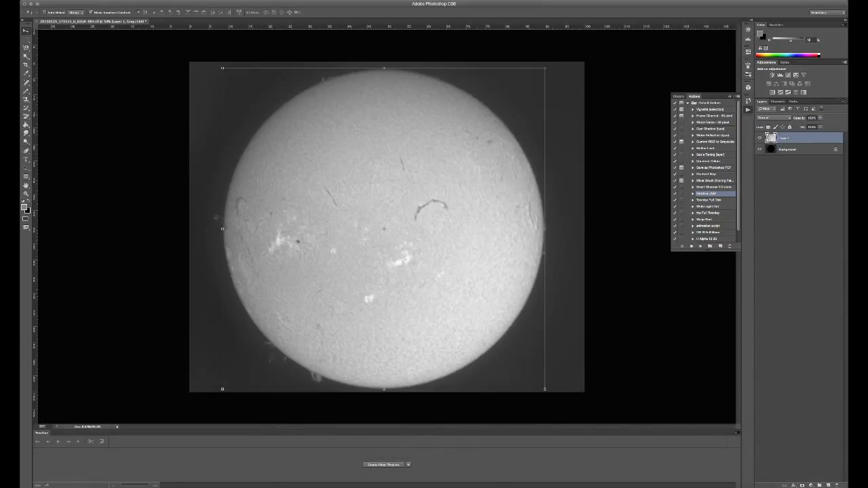
- Flatten the image into a single layer and convert it from grayscale to RGB Color
click(99, 1)
mouse_move(119, 1)
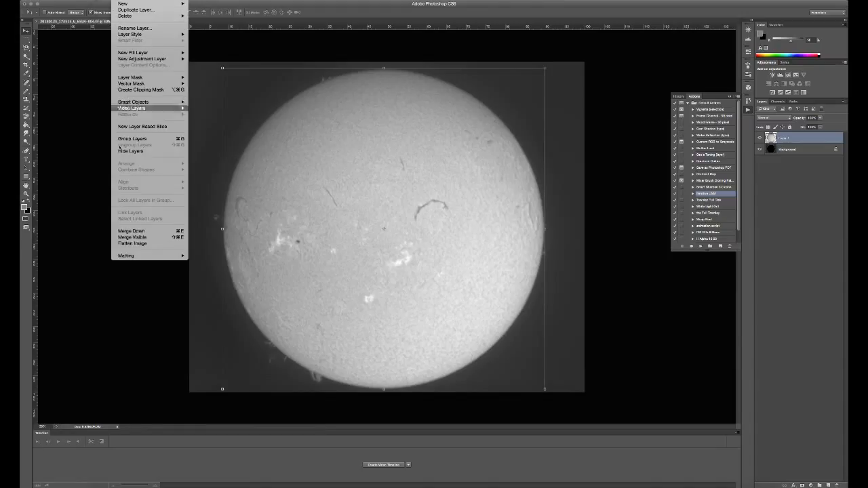
click(143, 244)
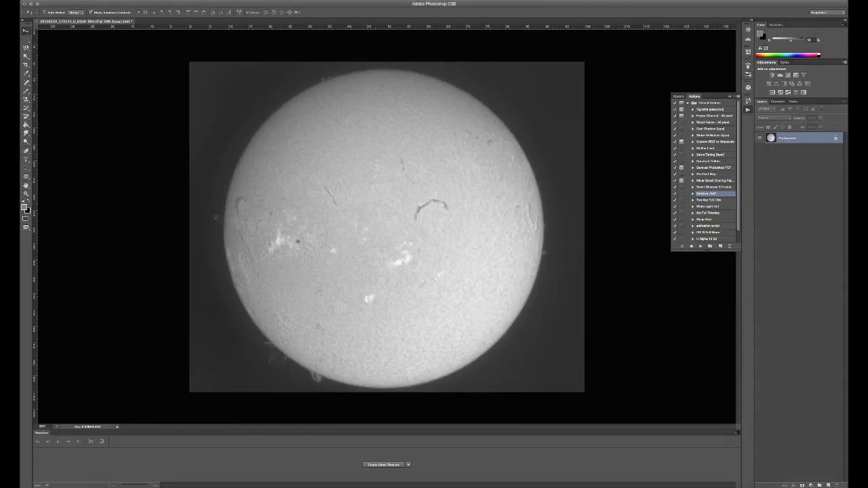
click(98, 3)
mouse_move(129, 4)
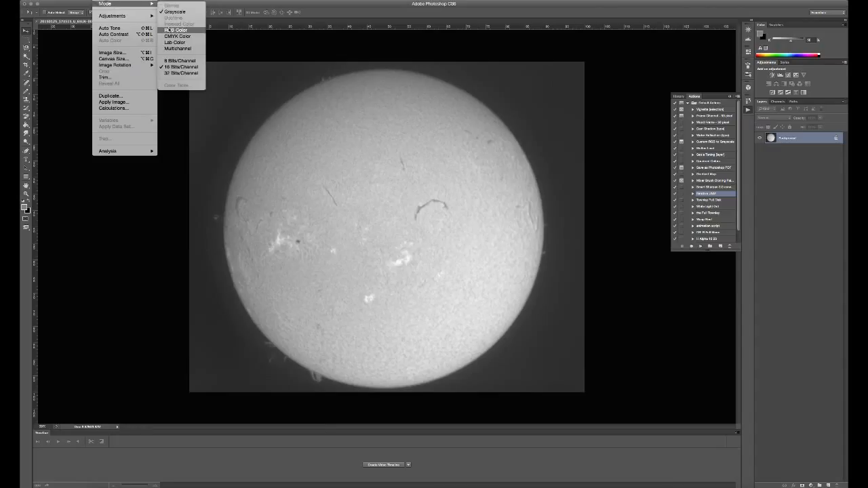
click(170, 30)
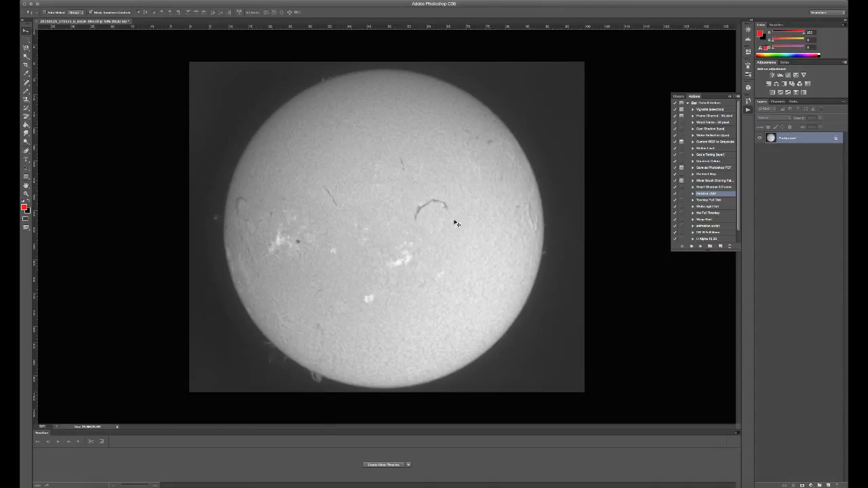
- Colorize the flattened image in Curves with the Ramsden Orange Fire preset
click(98, 3)
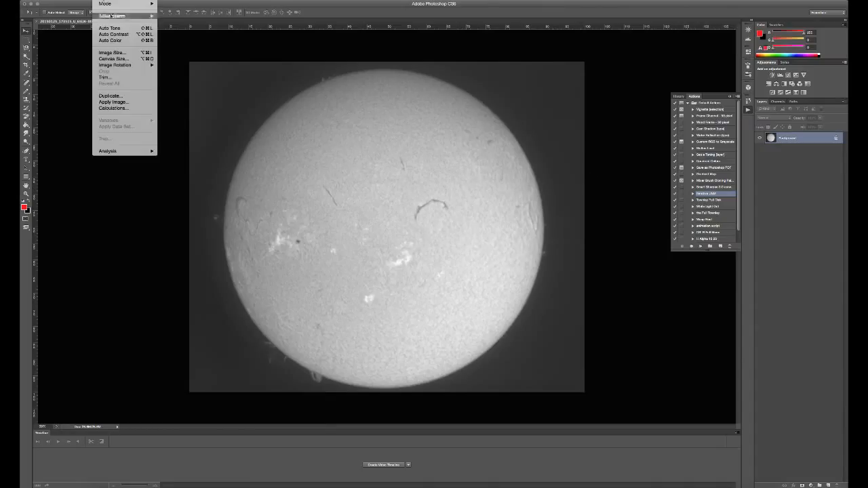
mouse_move(129, 10)
click(184, 28)
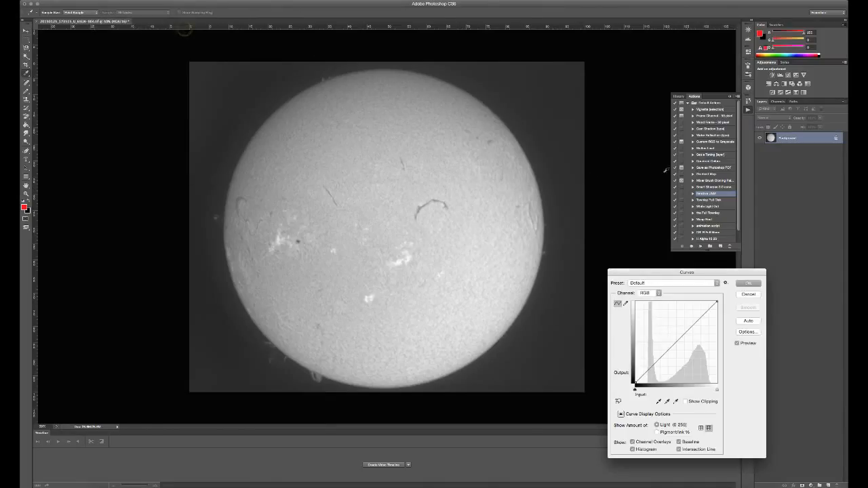
click(641, 282)
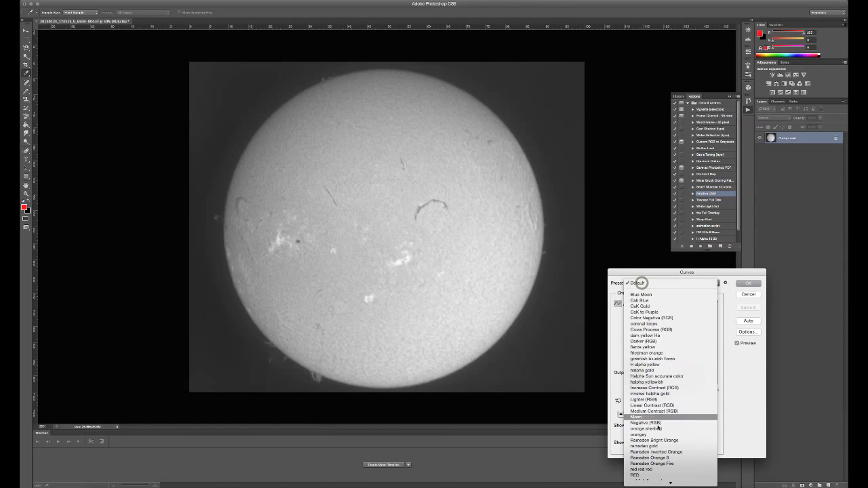
click(661, 464)
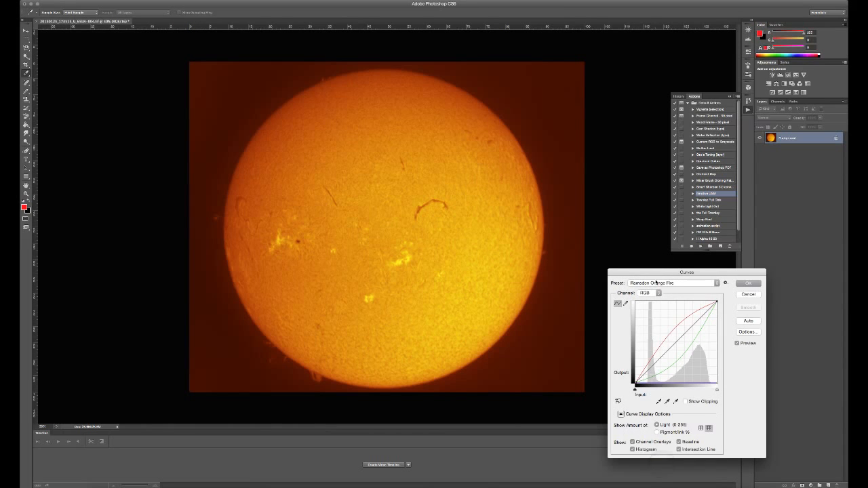
- Try the Ramsden Orange 3, ramsden gold, friedman orange and red red red curve presets, and return to Ramsden Orange Fire
click(657, 283)
click(655, 276)
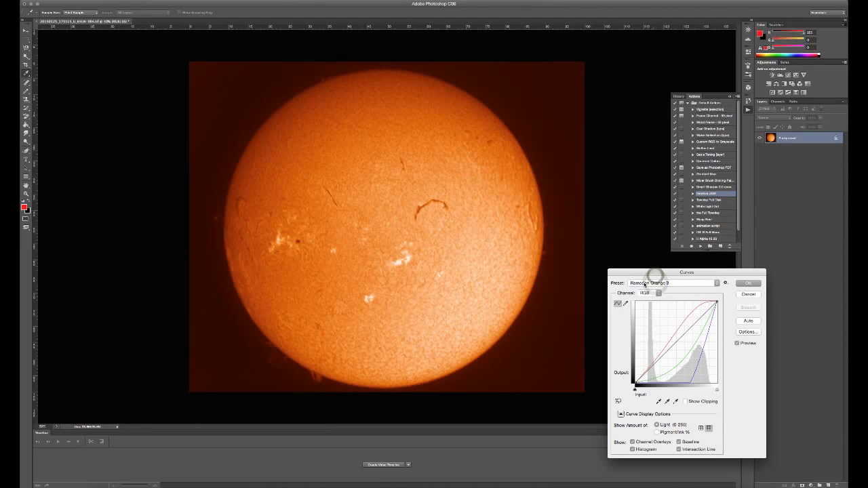
click(655, 281)
click(641, 283)
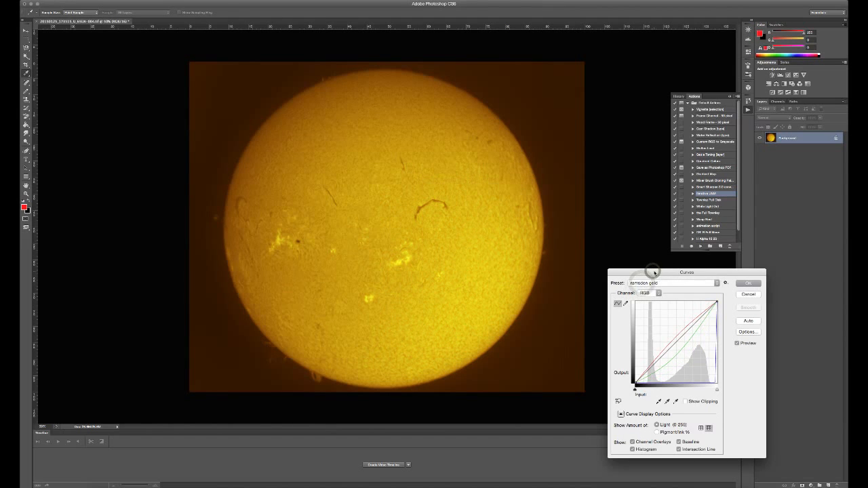
click(653, 281)
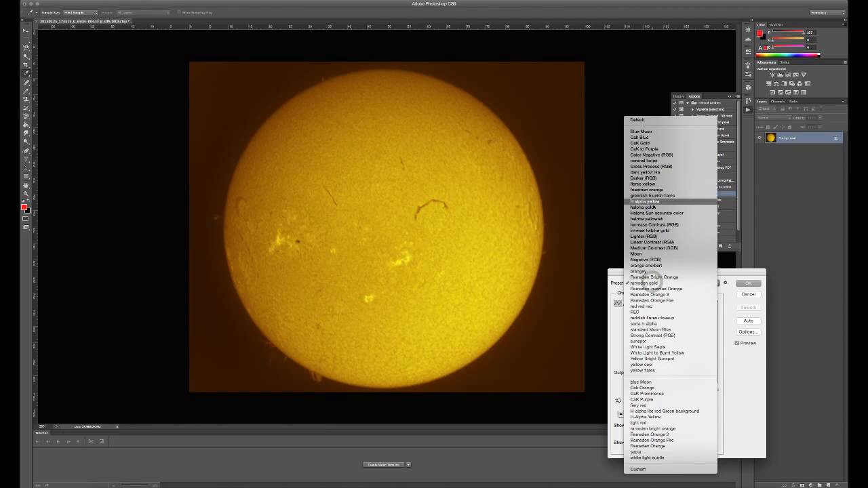
click(652, 192)
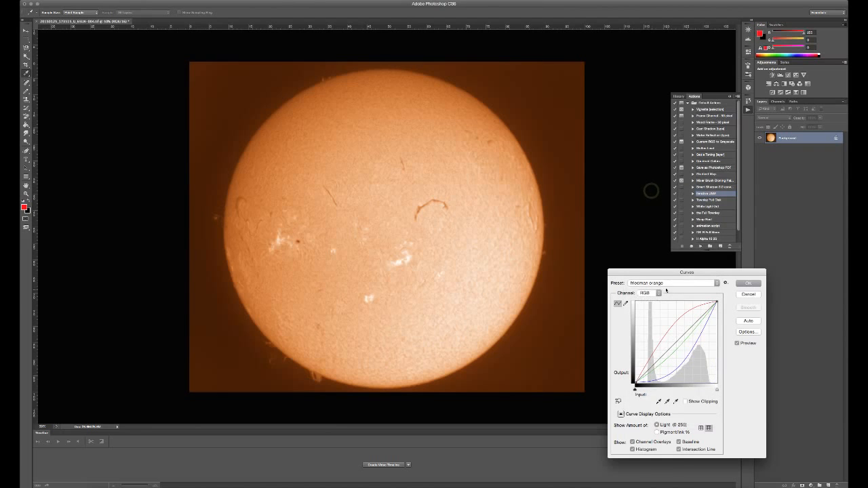
click(669, 284)
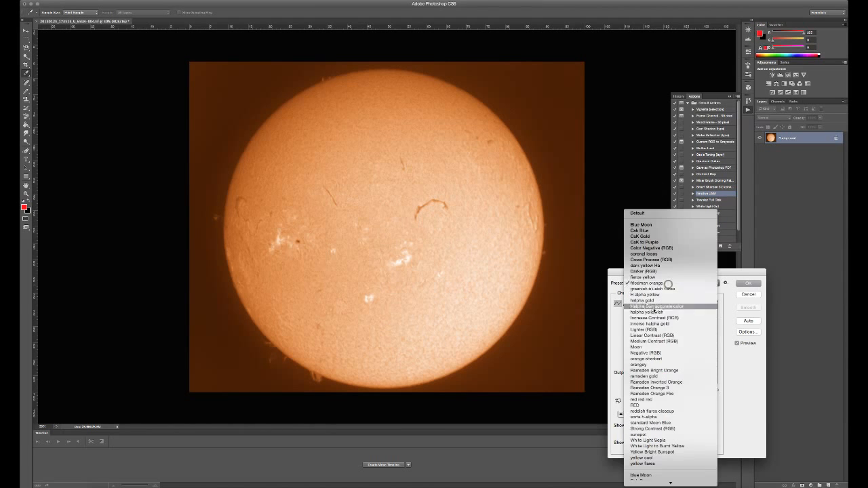
click(647, 402)
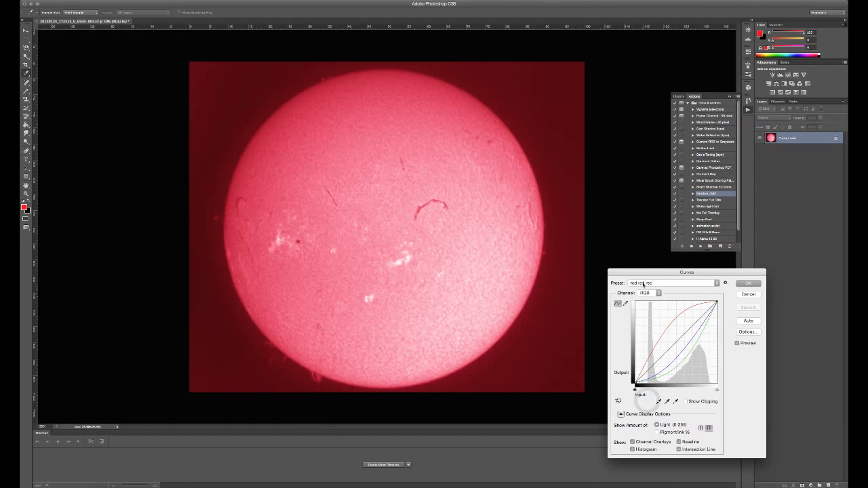
click(640, 282)
click(641, 278)
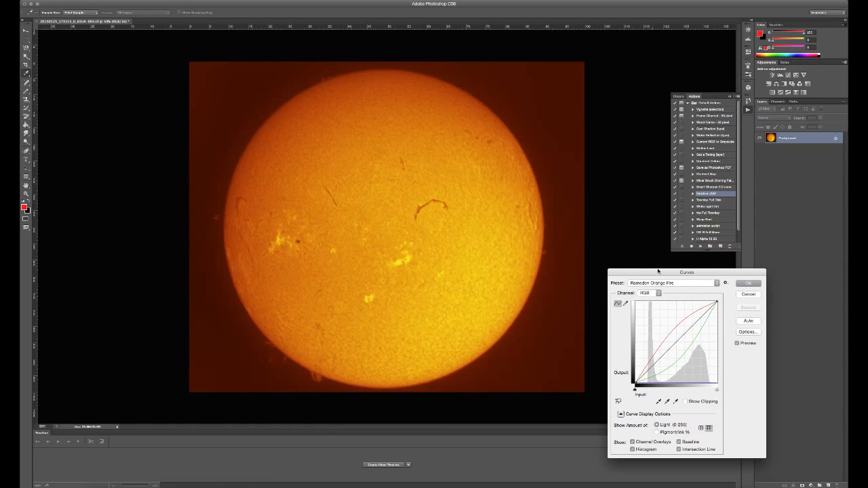
- Lower the red channel's curve, placing its point at input 92 and output 118
drag(657, 271, 621, 262)
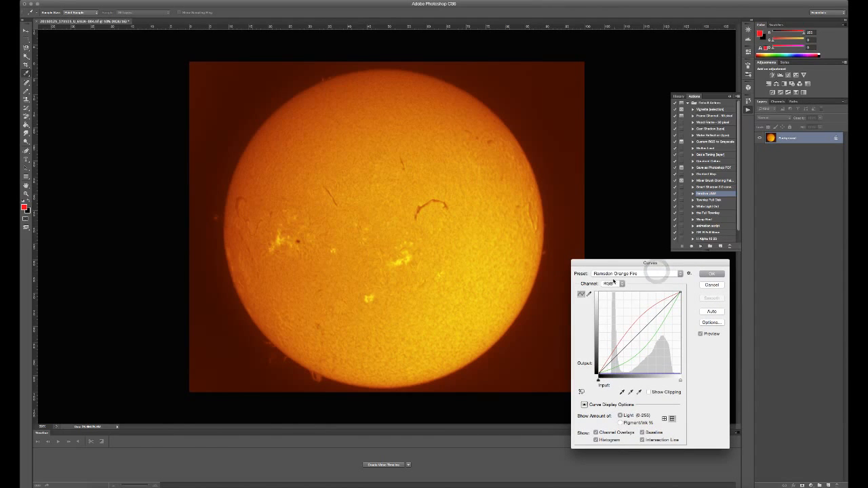
click(612, 284)
click(610, 291)
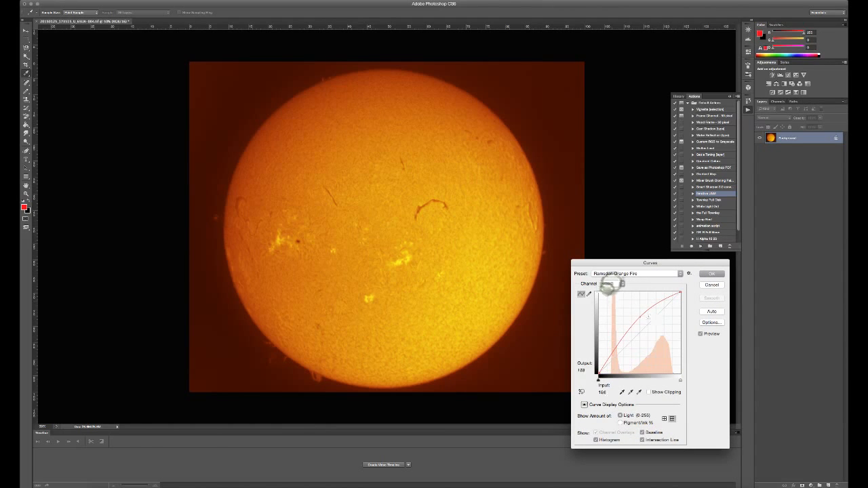
drag(640, 316, 628, 335)
- Raise the green channel's curve toward the diagonal, placing its point at about input 150 and output 135
click(613, 285)
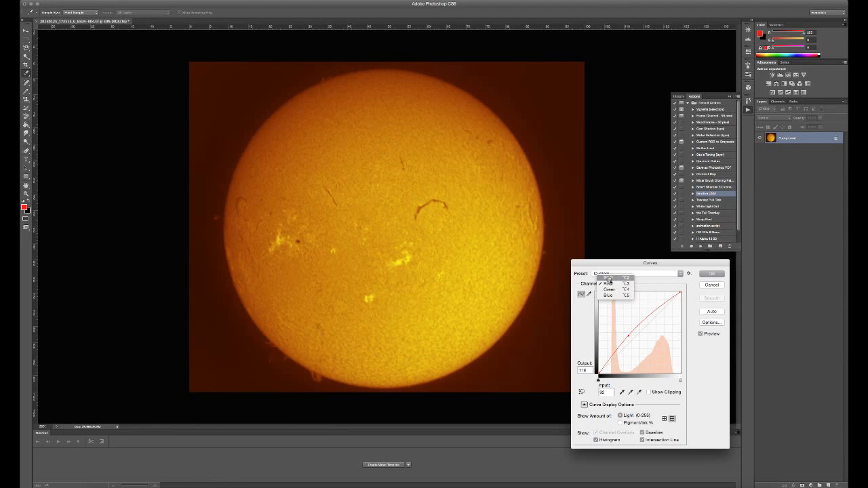
click(609, 290)
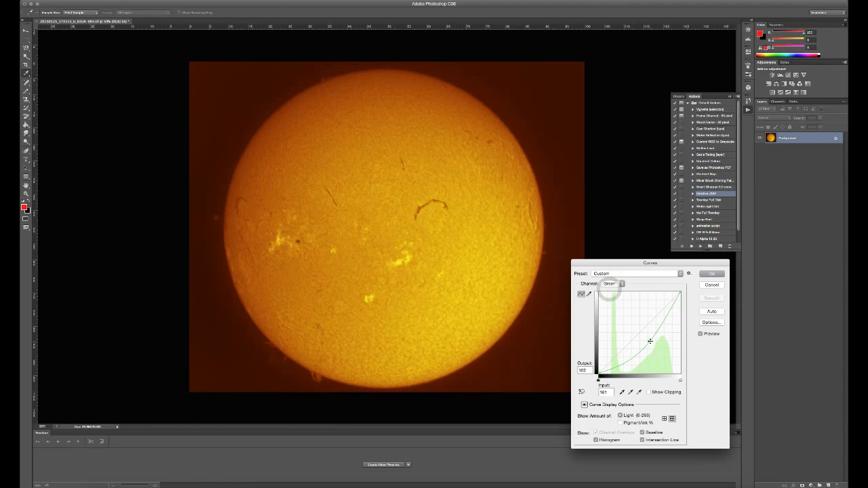
mouse_move(651, 340)
mouse_down()
mouse_move(661, 338)
mouse_move(653, 334)
mouse_up()
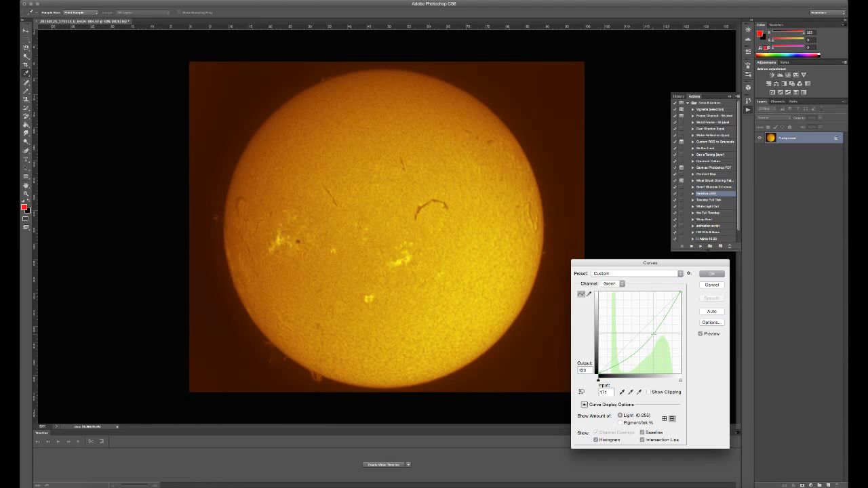
drag(653, 334, 645, 331)
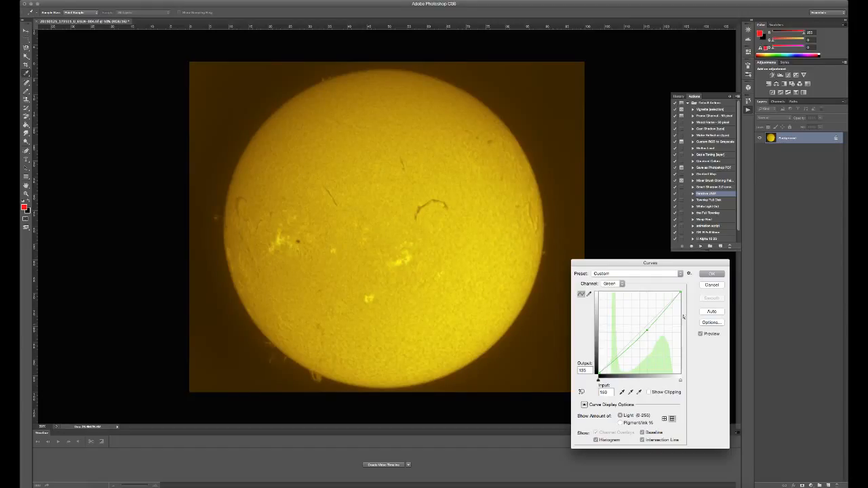
- Move the end point of the blue channel's curve to input 243, keeping its output at 0
click(609, 283)
click(608, 290)
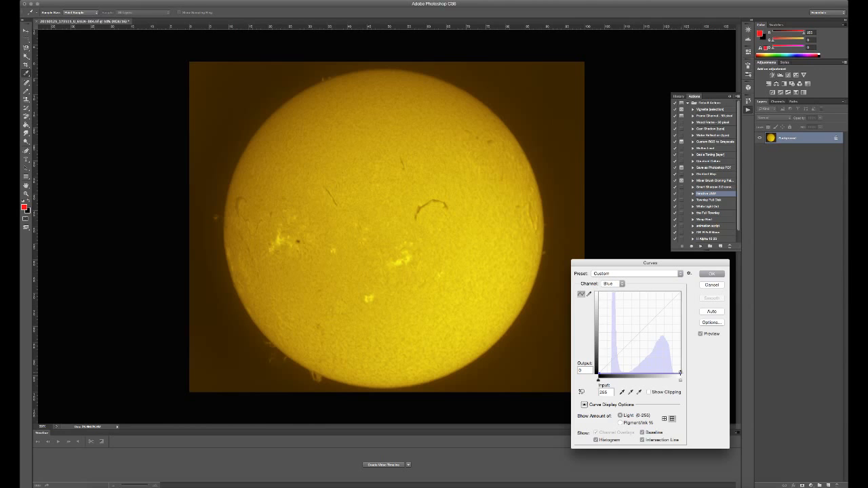
mouse_move(680, 372)
mouse_down()
mouse_move(618, 372)
mouse_move(676, 373)
mouse_up()
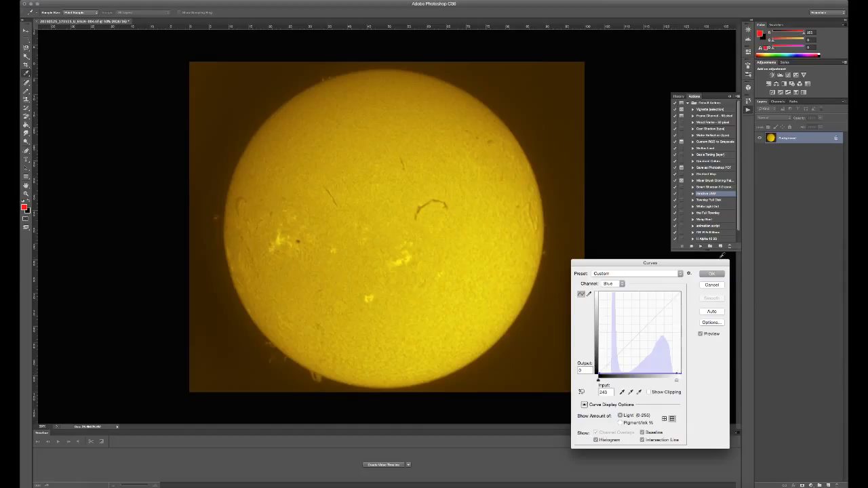
- Save the adjusted curves as a preset named Google Yellow in the Curves presets folder
click(689, 273)
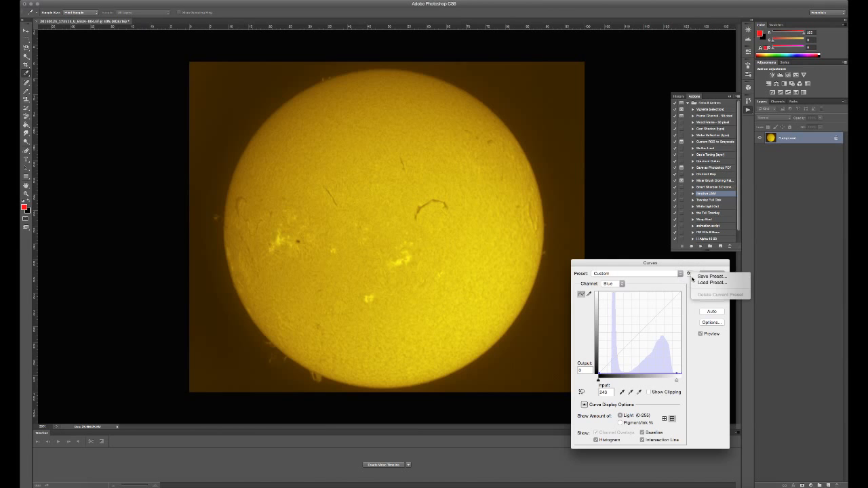
click(709, 276)
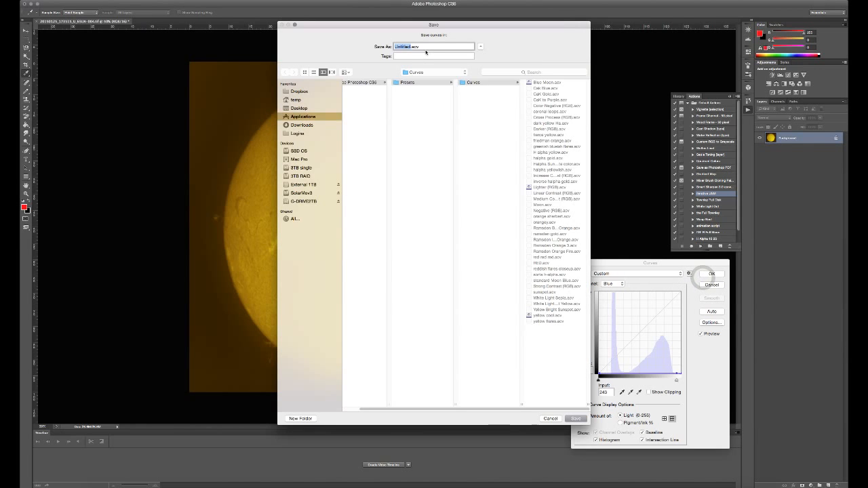
text(Goo)
text(gle Yel)
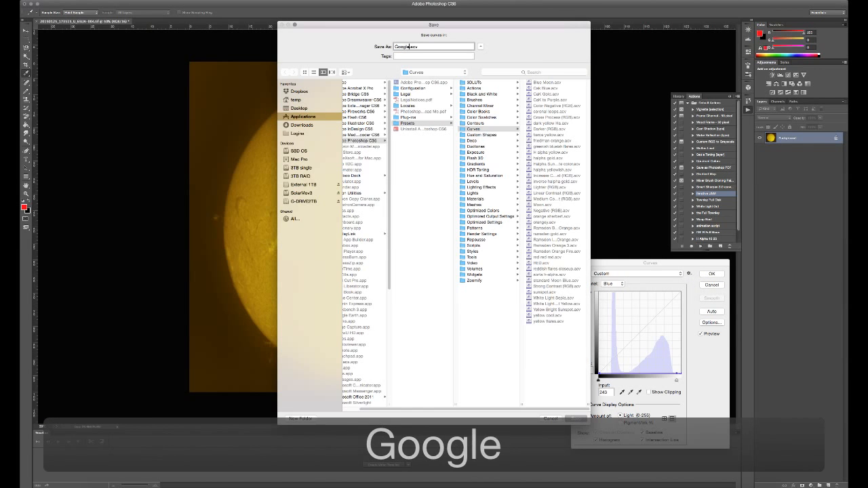
text(low)
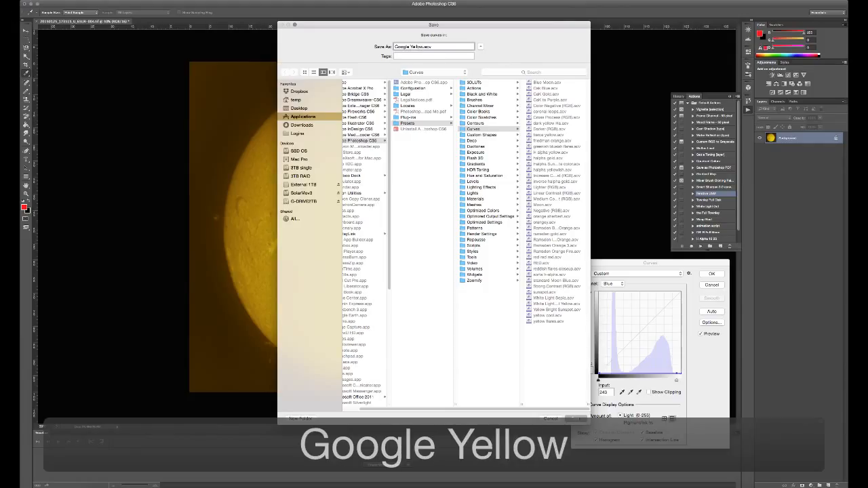
click(575, 418)
- Choose the Google Yellow curves preset and apply it to the solar image
click(680, 274)
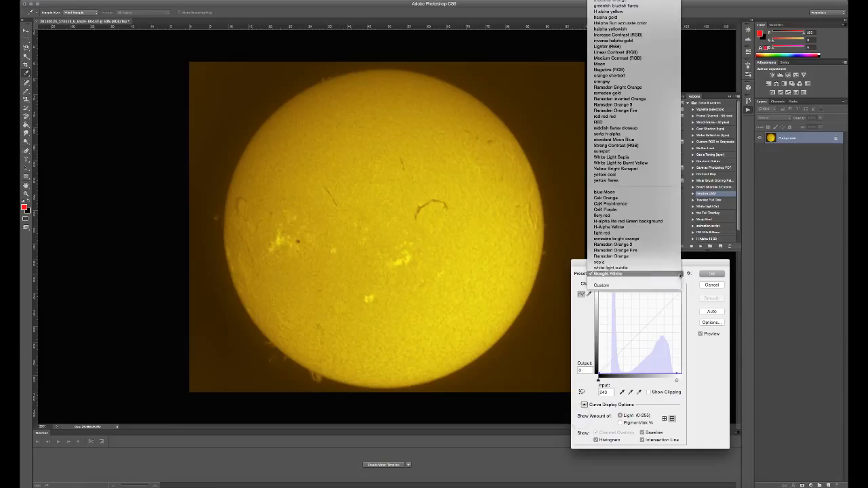
click(608, 274)
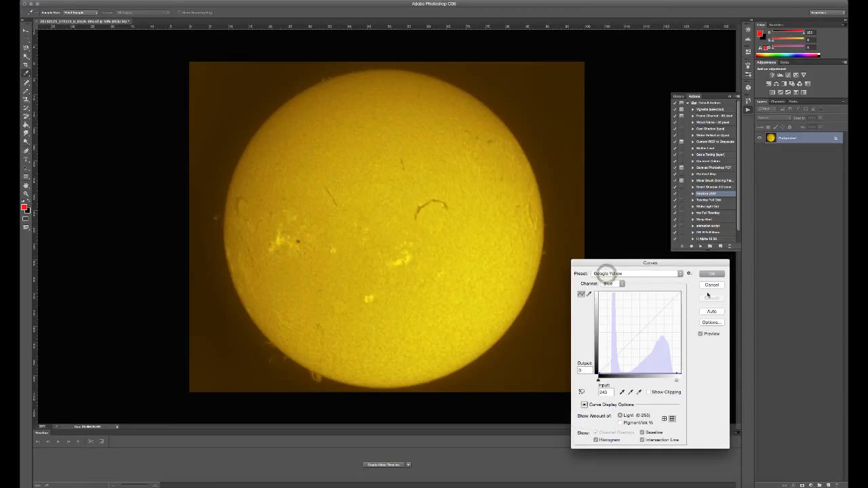
click(712, 274)
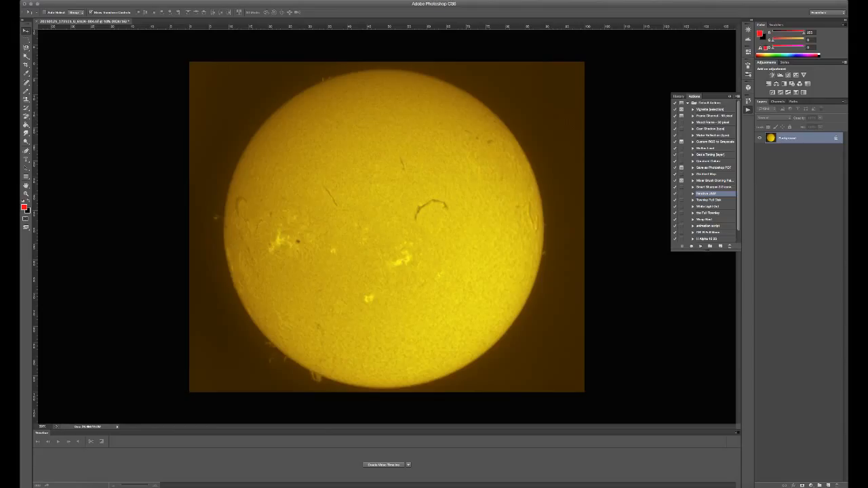
- Sharpen the image with Unsharp Mask at a 1.0 pixel radius and a slightly reduced amount, previewing the small dark sunspot
click(176, 1)
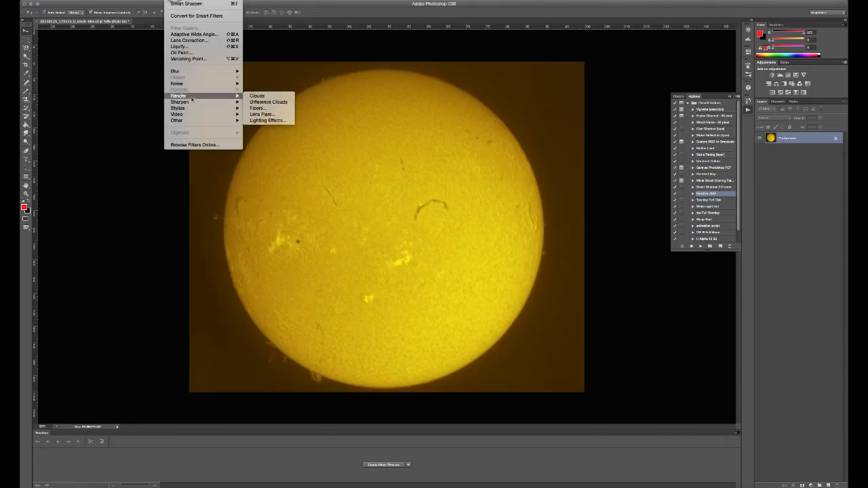
mouse_move(203, 102)
click(266, 127)
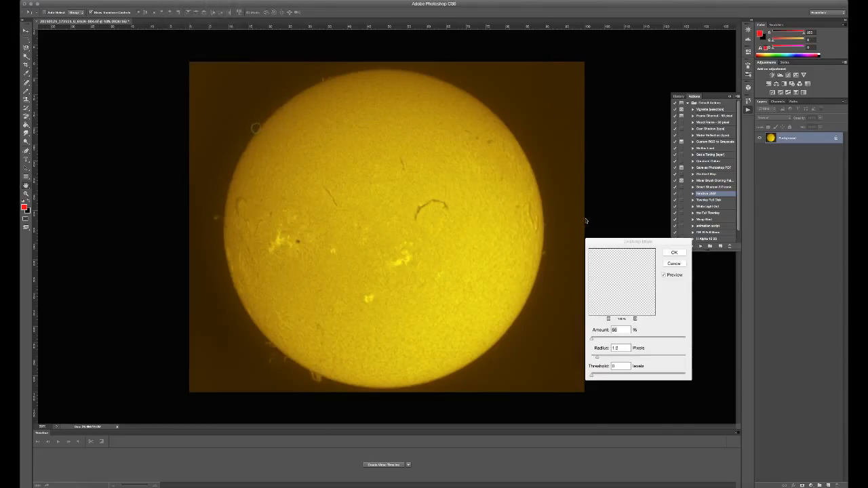
drag(616, 242, 626, 241)
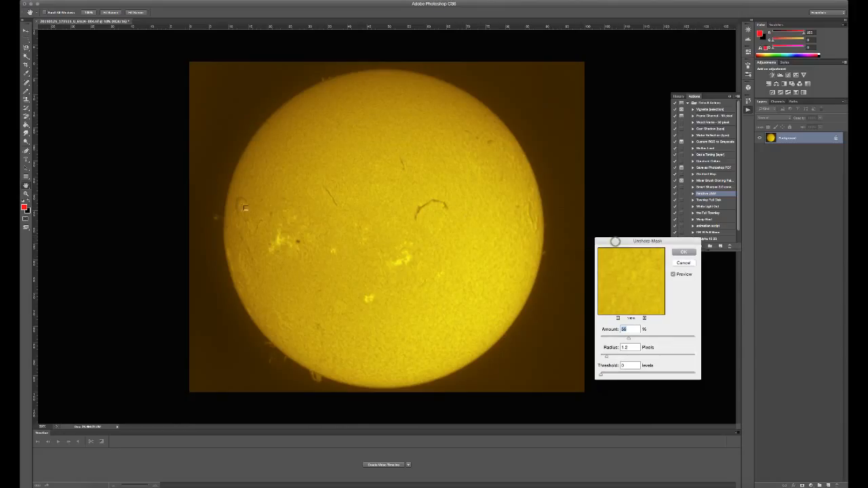
click(298, 241)
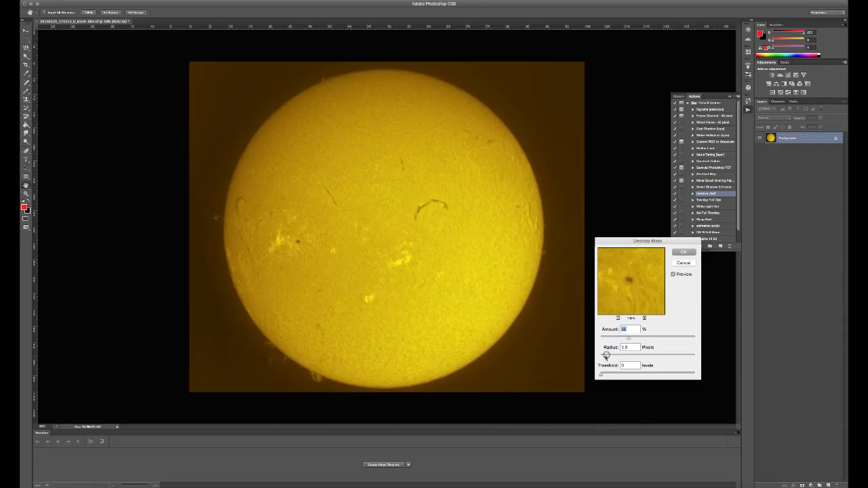
click(605, 354)
drag(629, 340, 624, 341)
click(683, 253)
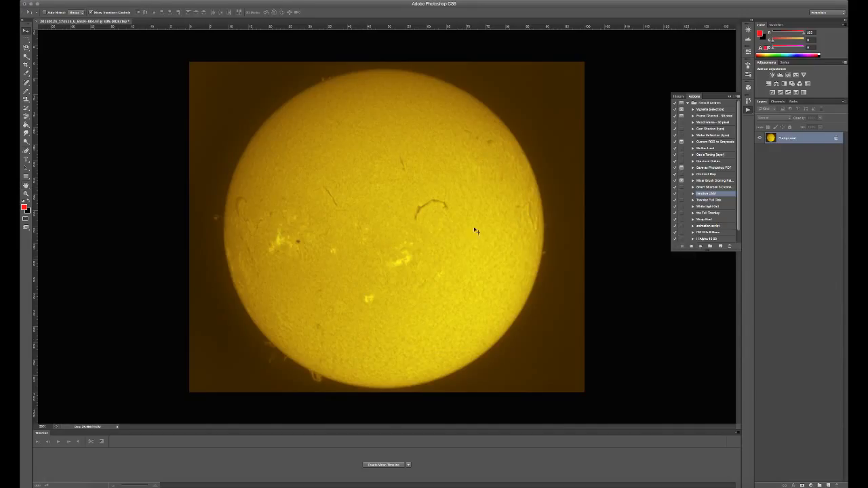
- Reapply the last Unsharp Mask filter to the image three times
click(172, 2)
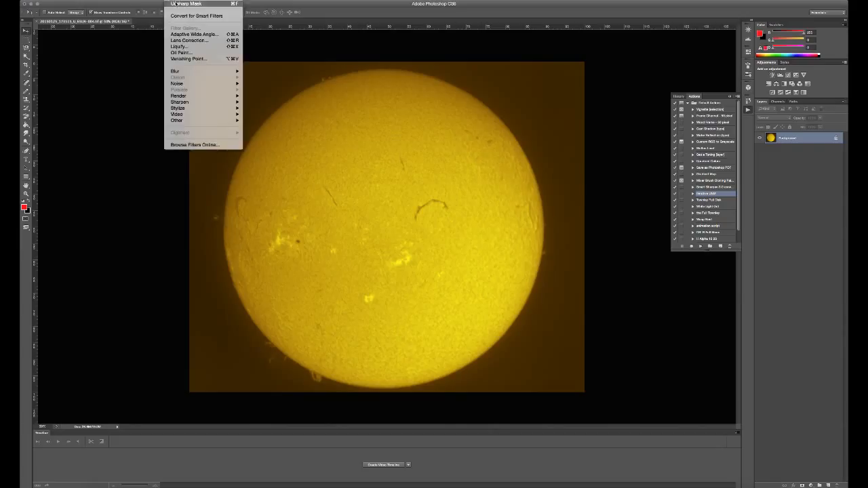
click(175, 3)
click(176, 2)
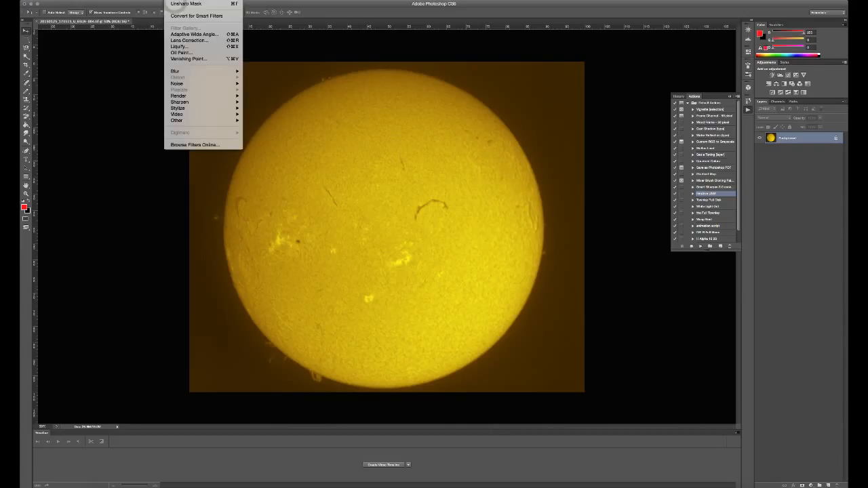
click(177, 4)
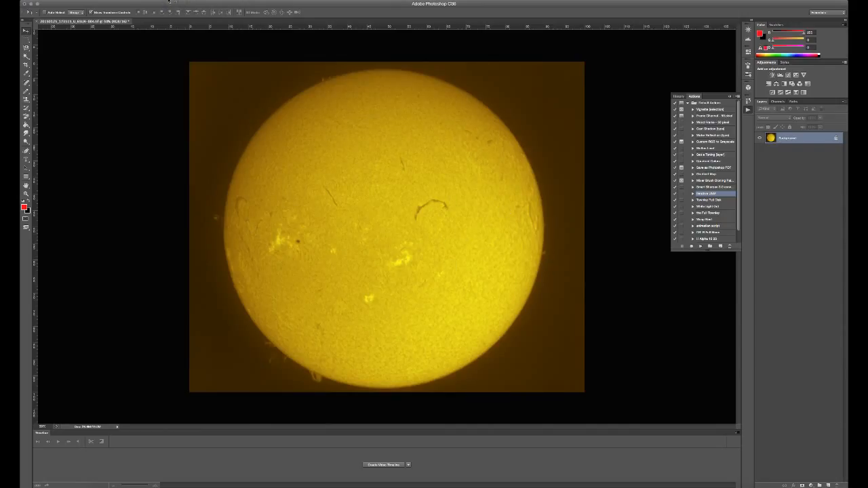
click(170, 1)
click(176, 4)
- Darken the background with Levels, setting the RGB black input to 22 and the midtone value to about 1.17
click(105, 1)
mouse_move(114, 16)
click(169, 24)
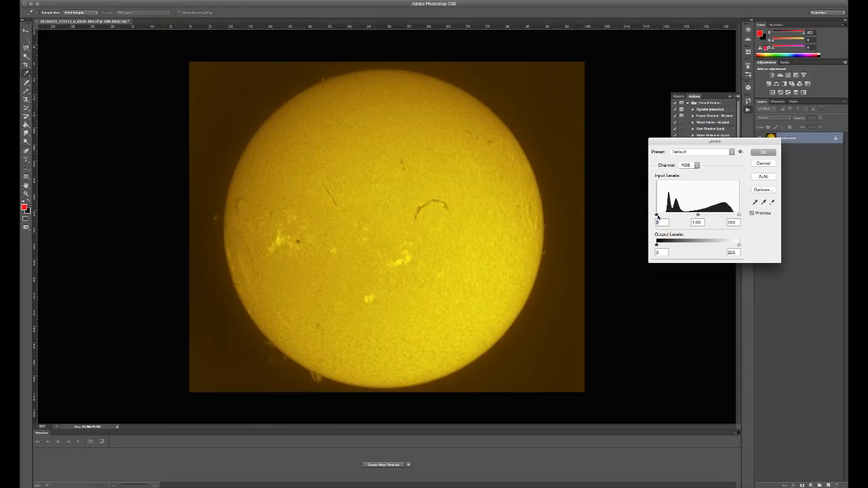
drag(657, 215, 663, 216)
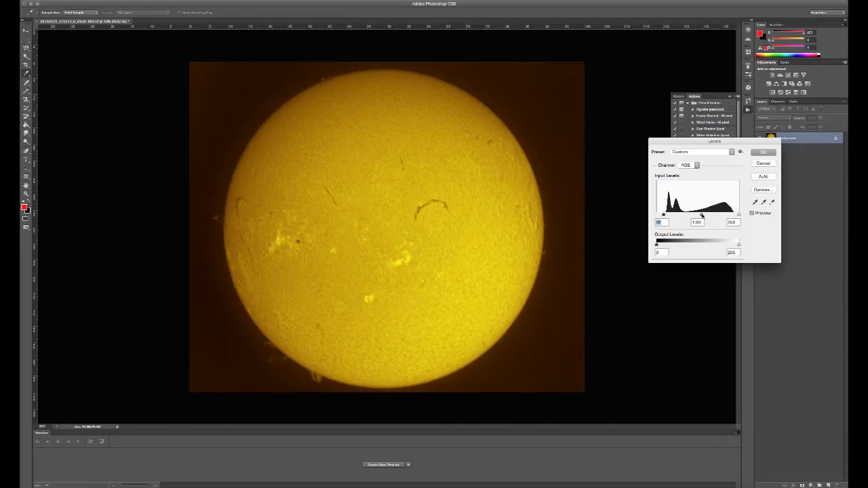
mouse_move(701, 215)
mouse_down()
mouse_move(718, 217)
mouse_move(700, 217)
mouse_up()
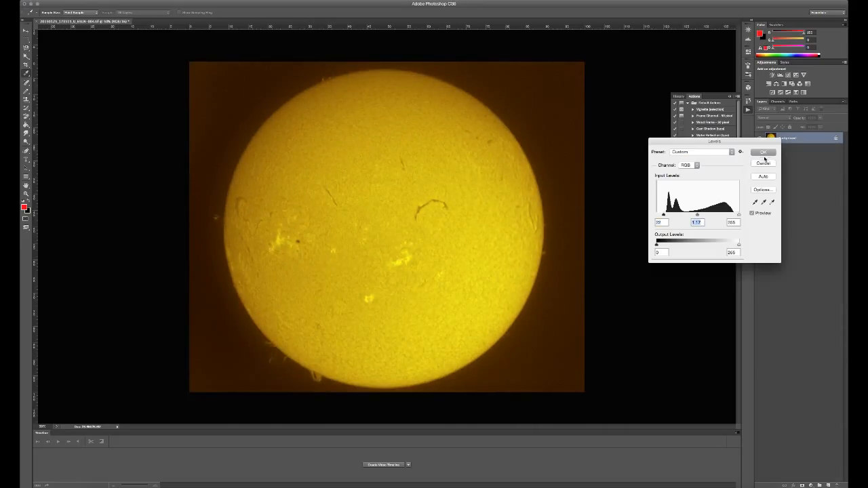
click(764, 154)
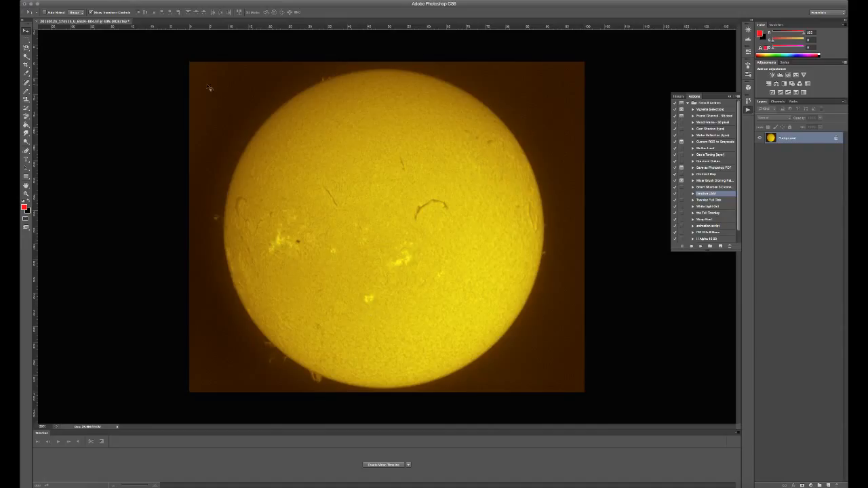
- Crop the image to a rectangular marquee around the solar disk, trimming the spare background at both sides
click(25, 45)
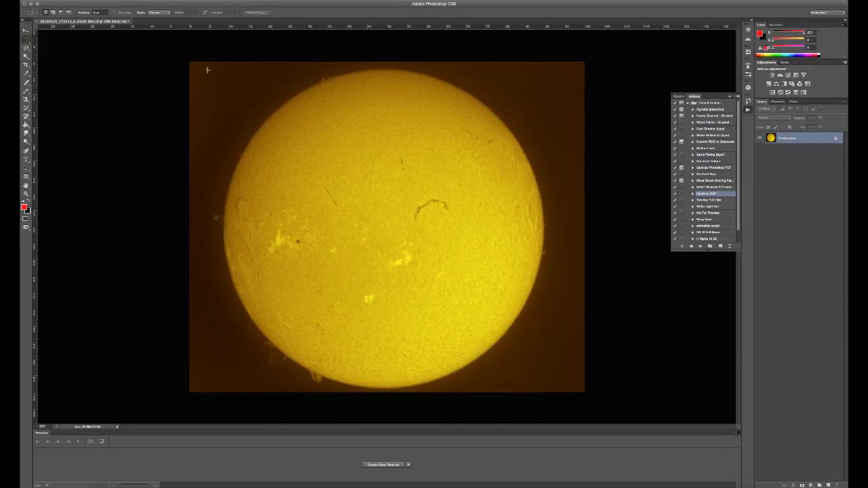
drag(199, 63, 563, 391)
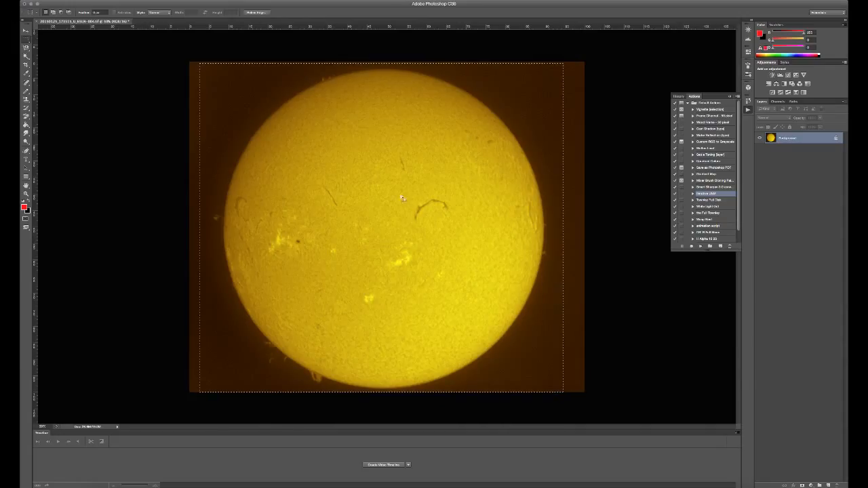
click(108, 1)
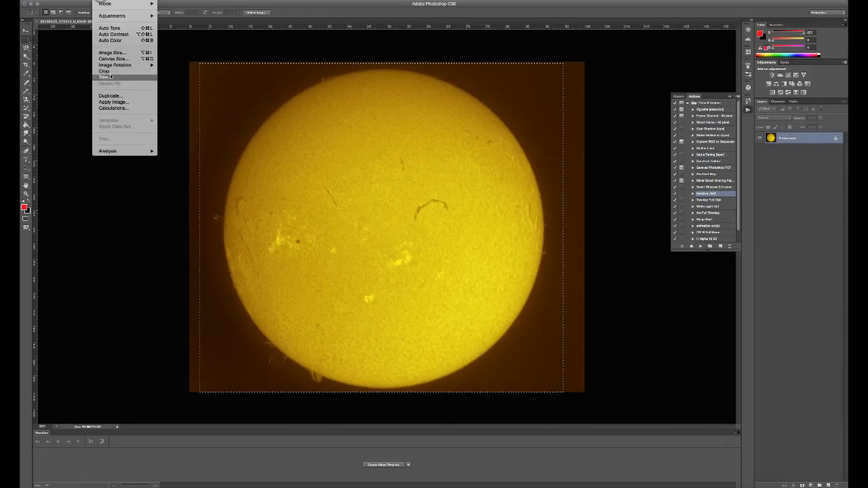
click(105, 70)
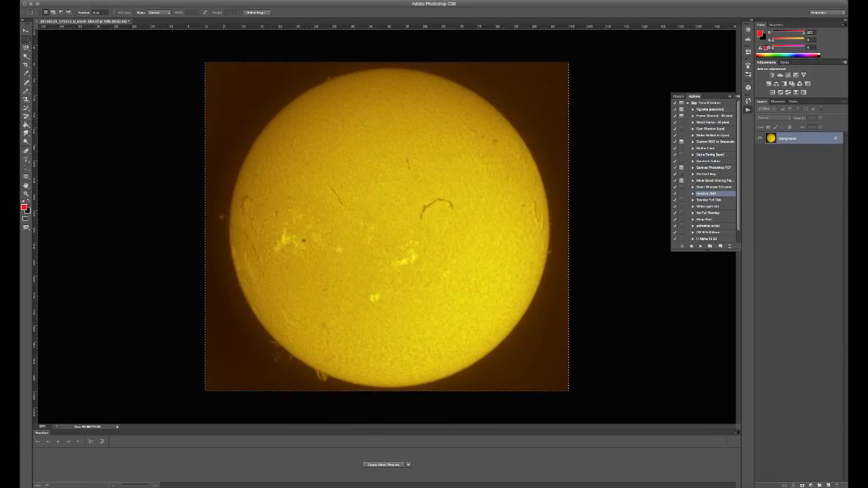
- Save the image as a JPEG at Maximum quality under its existing name, and close the TIFF document without saving its changes
click(72, 2)
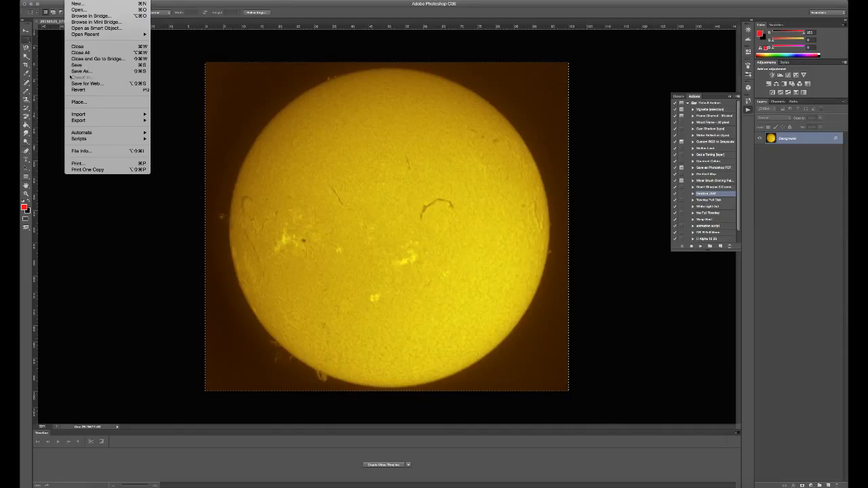
click(95, 72)
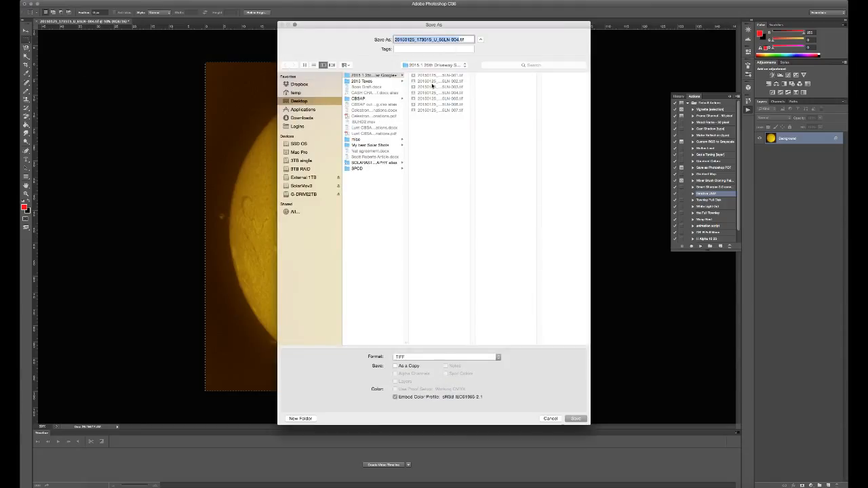
click(436, 356)
click(408, 309)
click(581, 420)
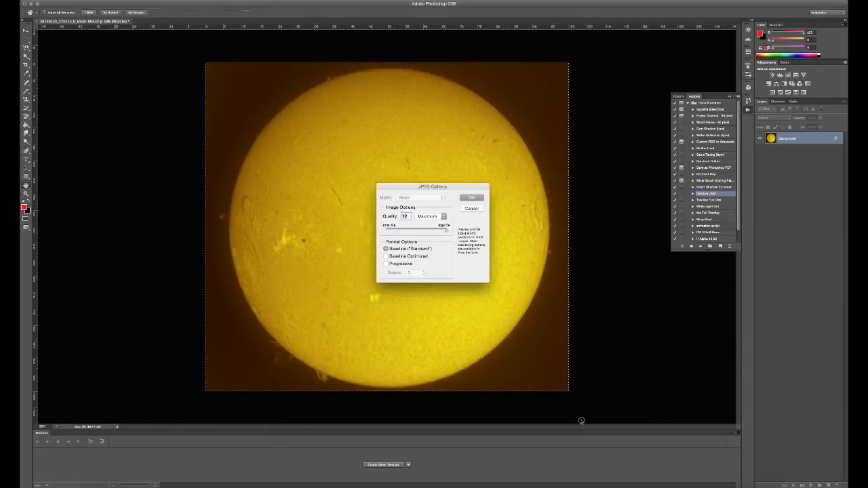
click(483, 197)
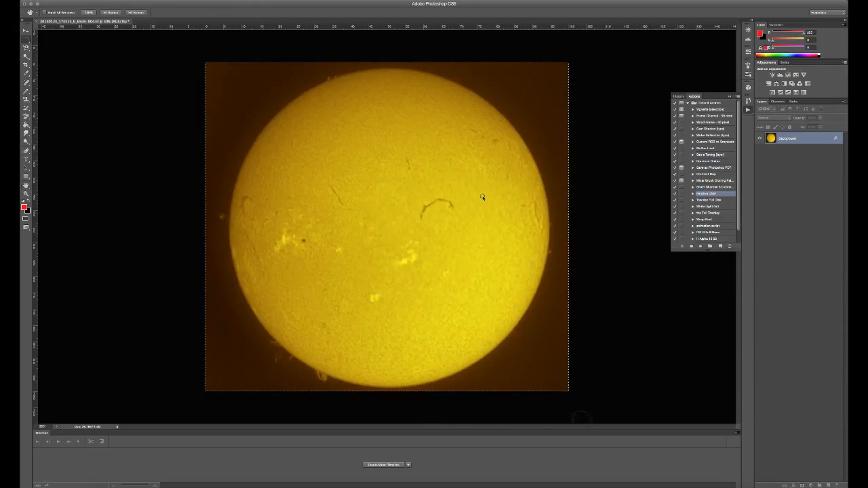
click(37, 21)
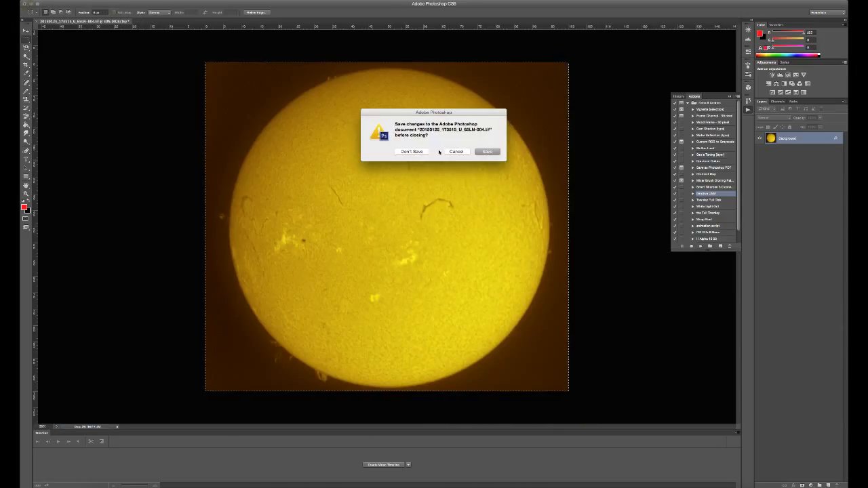
click(412, 152)
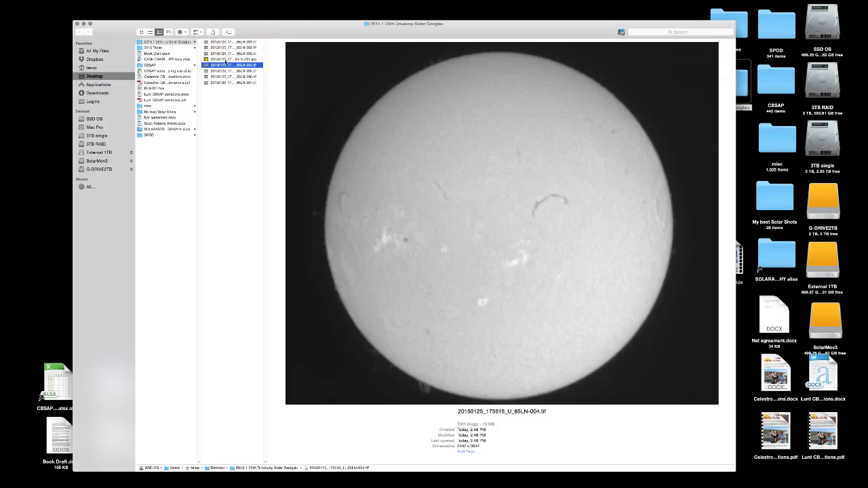
- In Finder, compare the previews of the colorized 20150125_173515_U_65LN-004.jpg and the original grayscale TIFF of the same name
click(224, 60)
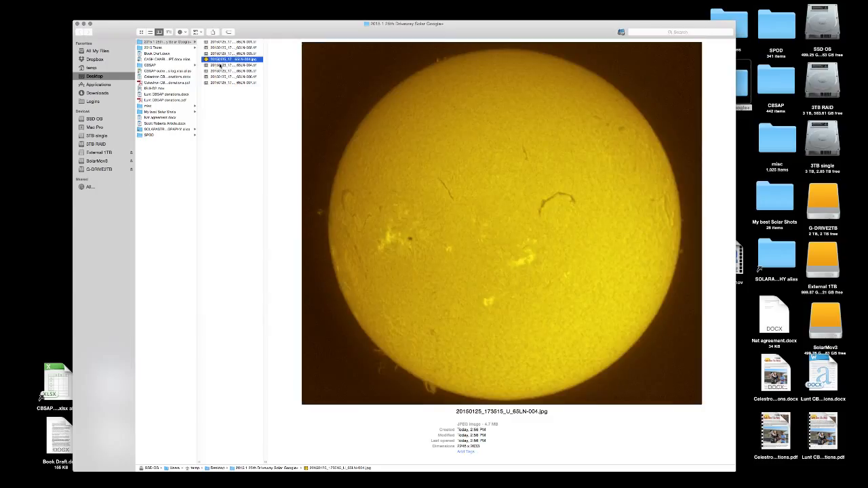
click(221, 65)
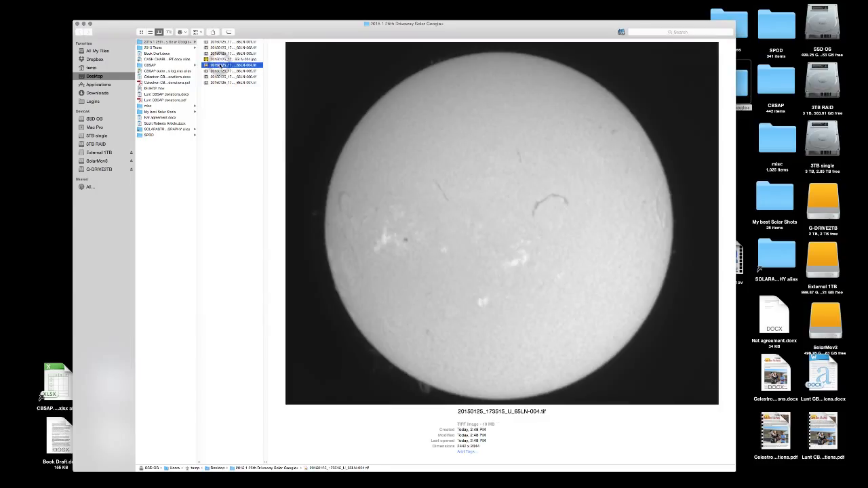
click(216, 59)
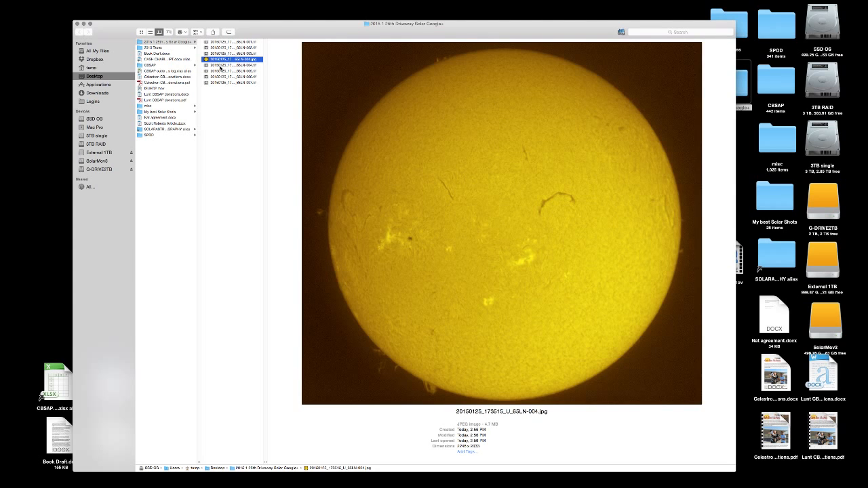
click(221, 65)
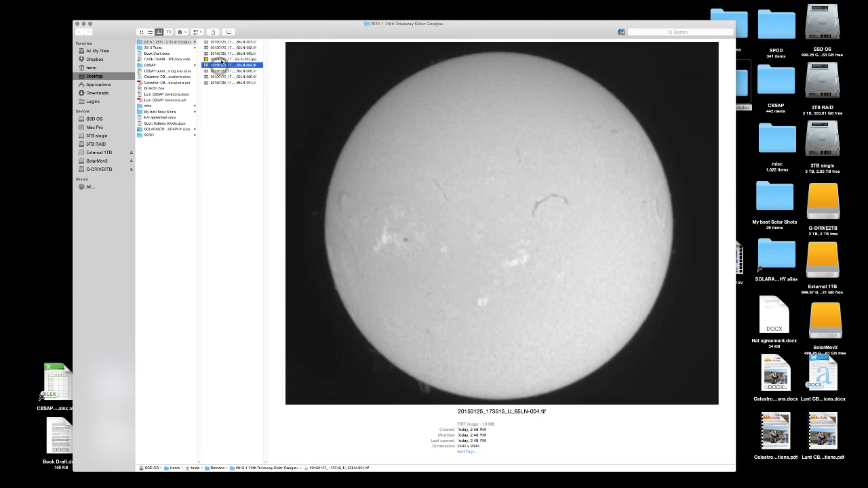
click(216, 59)
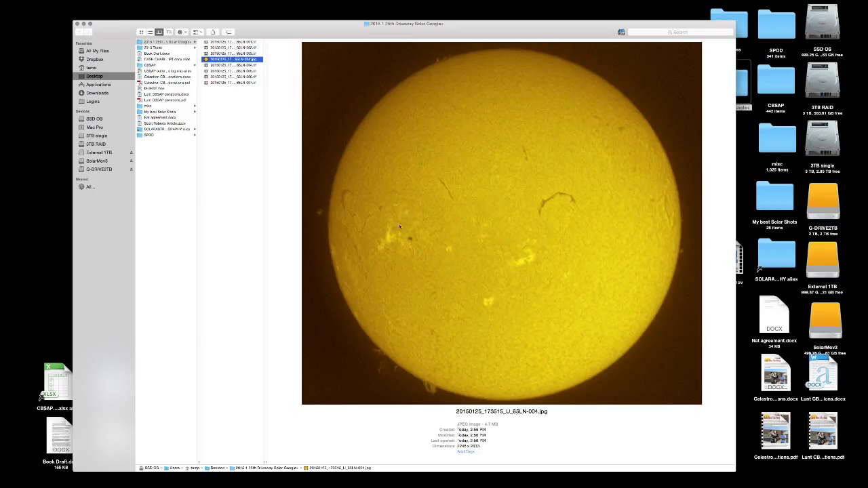
click(223, 65)
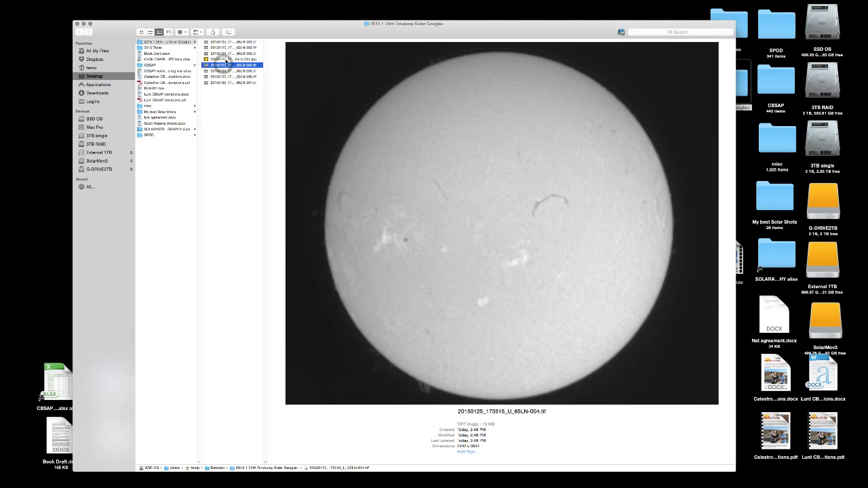
- Close the image folder window, switch to Safari, move the browser window aside and open the Facebook profile from the home page
click(217, 59)
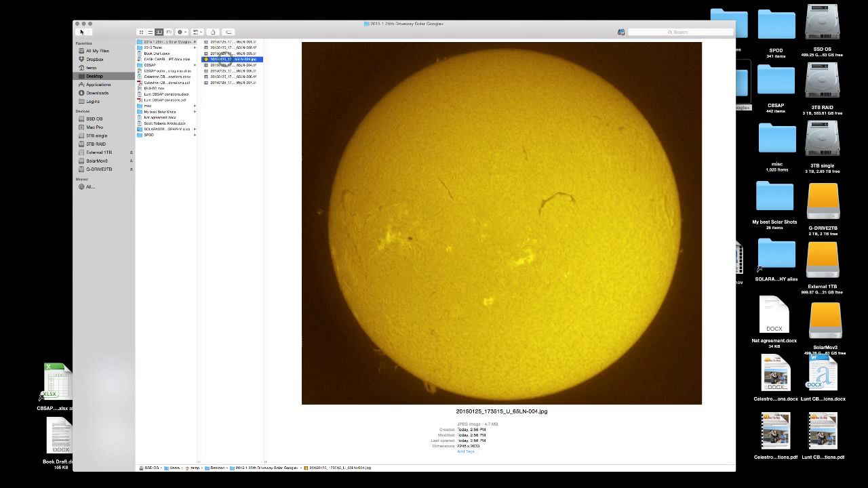
click(77, 23)
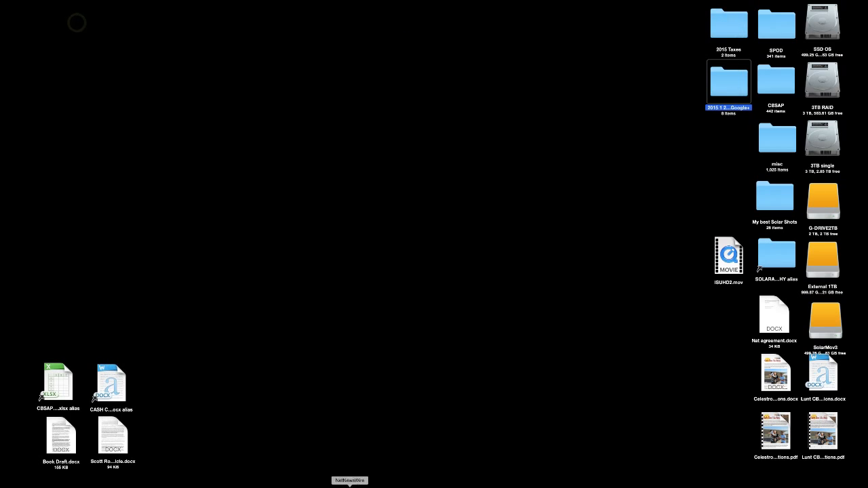
click(385, 485)
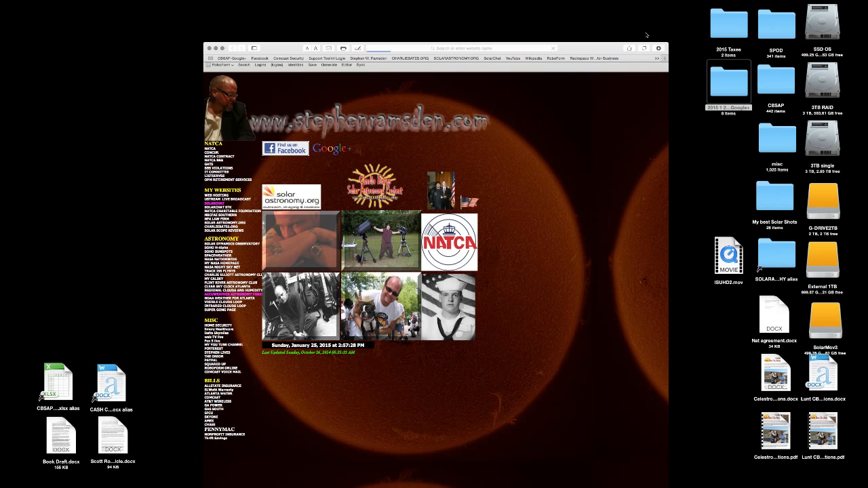
drag(608, 48, 488, 19)
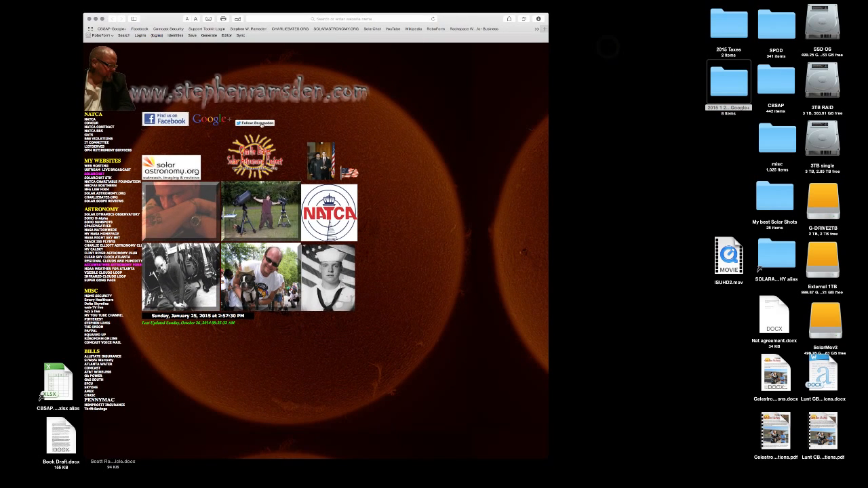
click(191, 212)
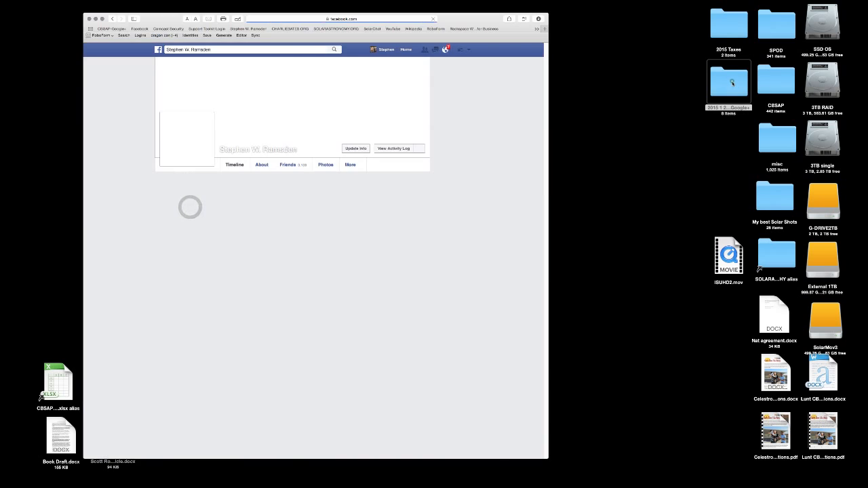
- Reopen the 2015 1 25th Driveway Solar Google+ folder beside the browser and attach 20150125_173515_U_65LN-004.jpg to a new Facebook post
double_click(729, 81)
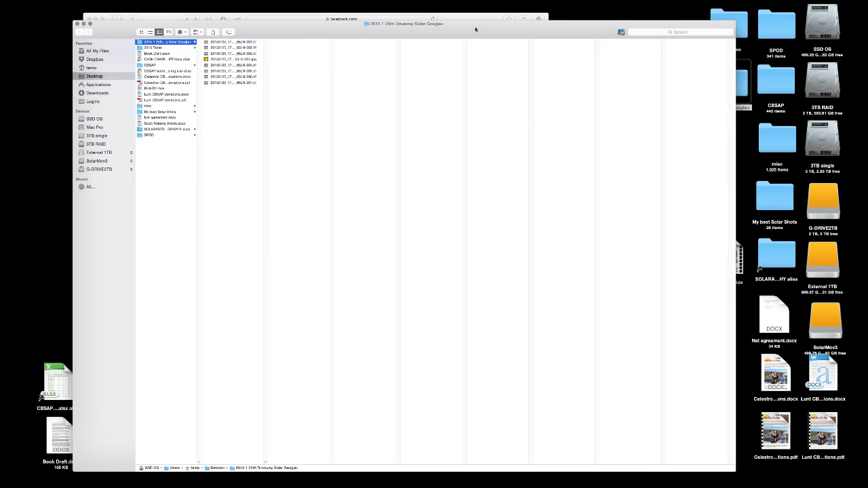
drag(736, 23, 697, 173)
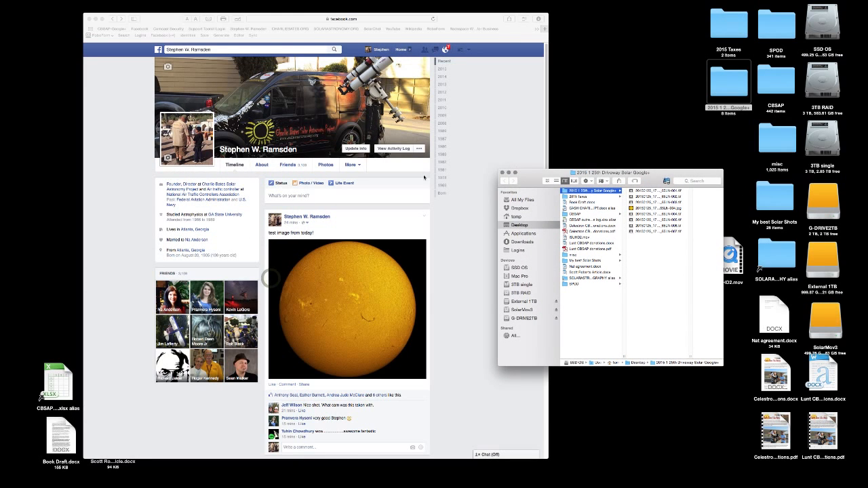
click(340, 195)
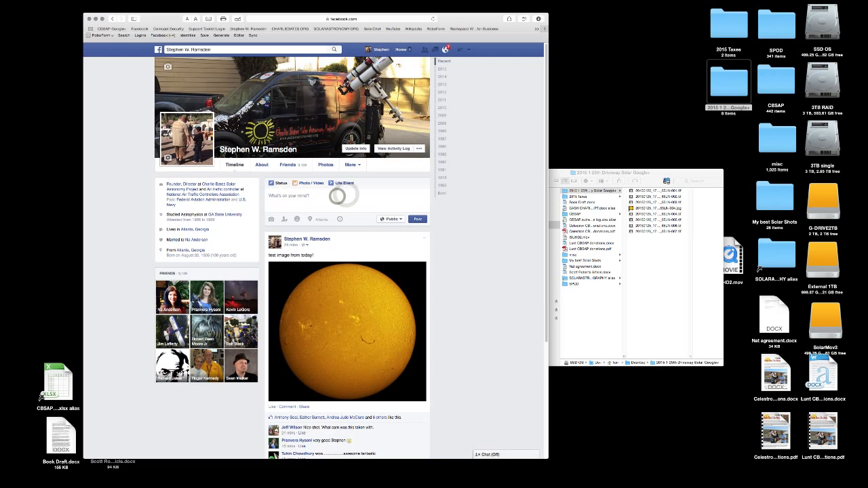
drag(632, 208, 319, 206)
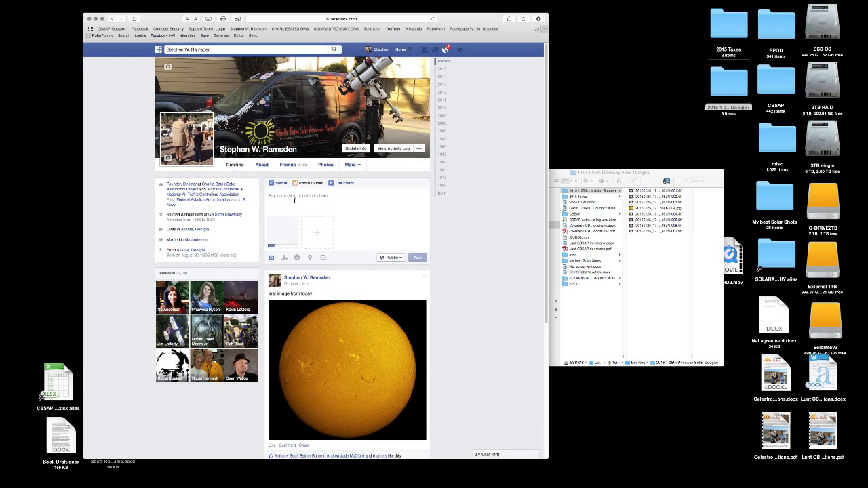
- Caption the photo post "Test image 2 from tutorial!" and publish it to the timeline
text(Test )
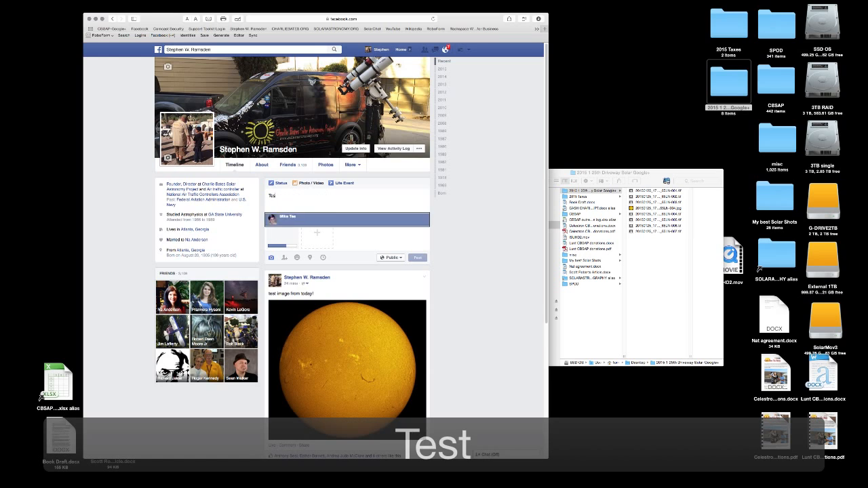
text(image 2 from)
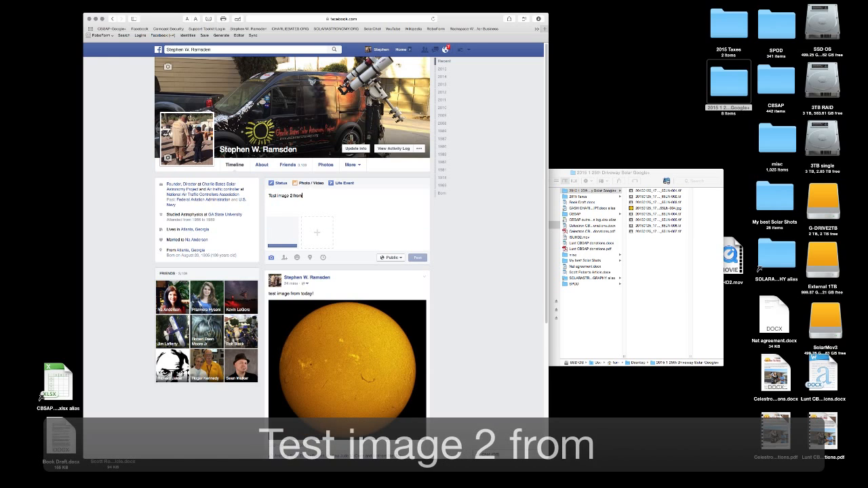
text( turo)
key(BackSpace)
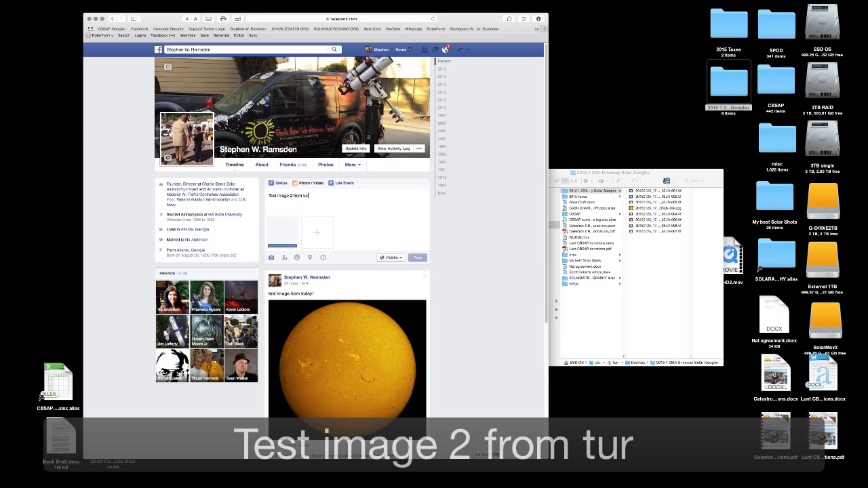
key(BackSpace)
text(torial)
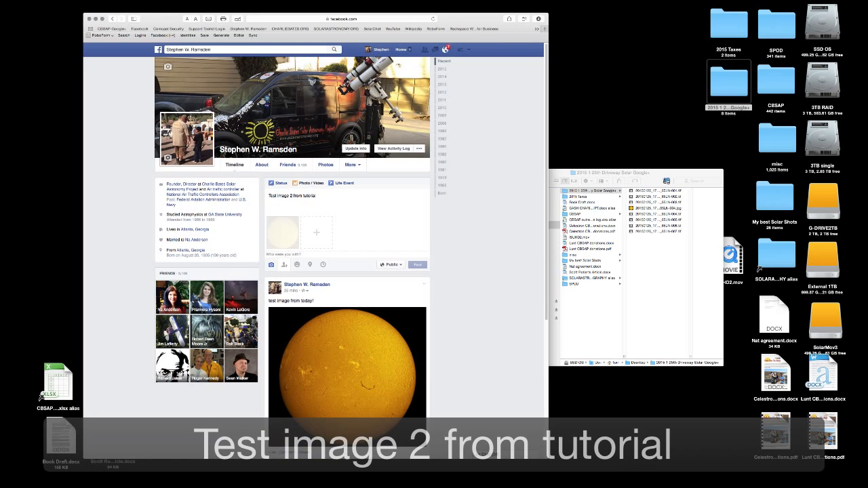
text(!)
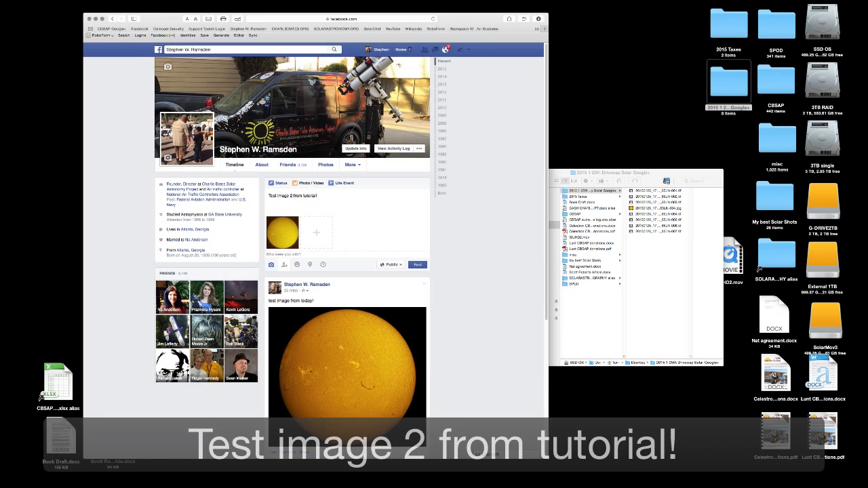
click(419, 266)
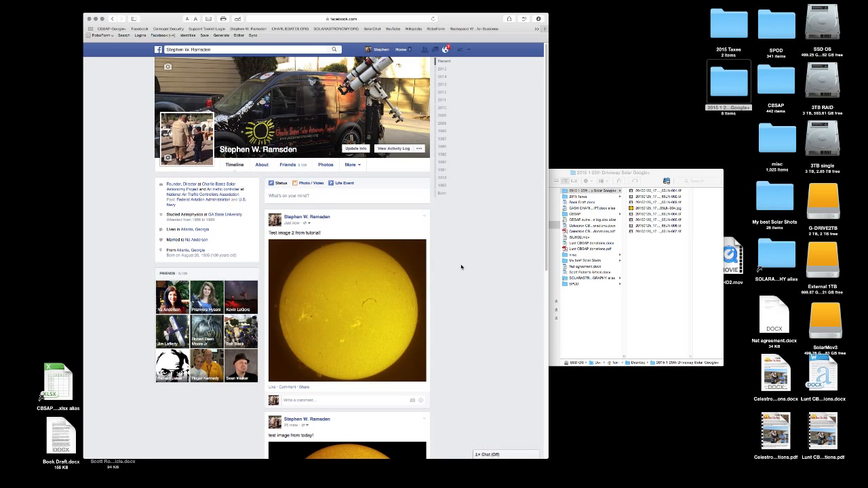
- View the posted solar photo enlarged, then delete the "Test image 2 from tutorial!" post from the timeline
click(383, 283)
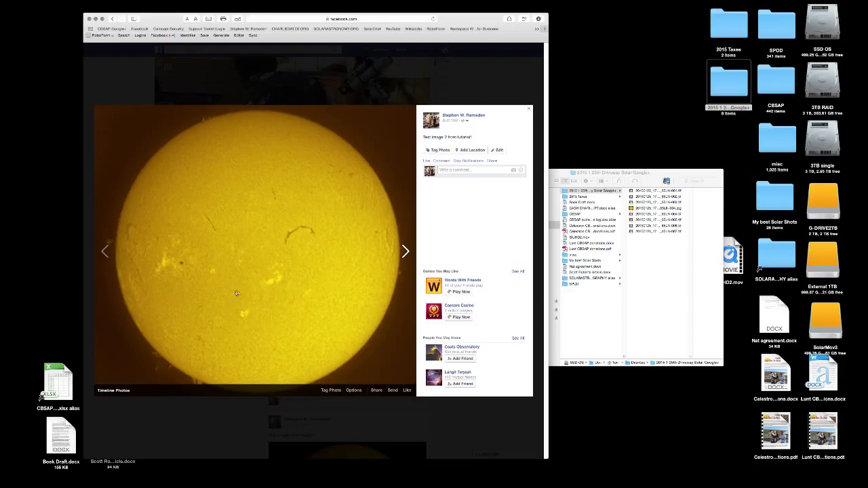
click(483, 48)
click(424, 215)
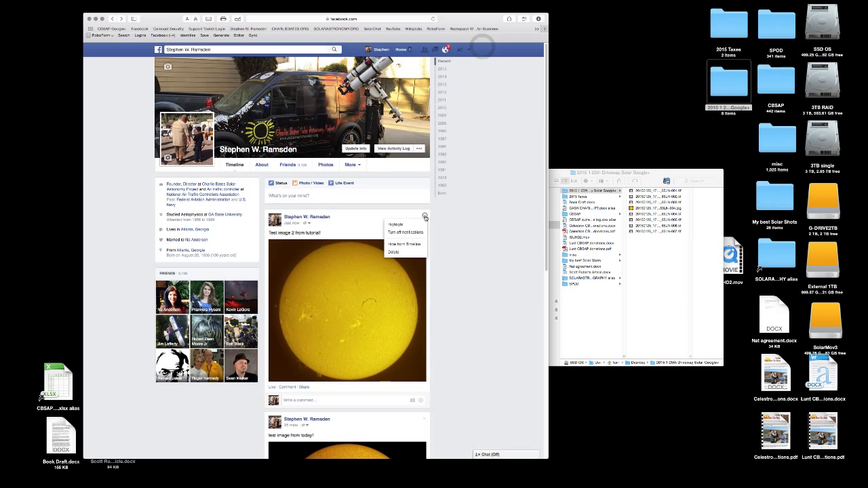
click(408, 253)
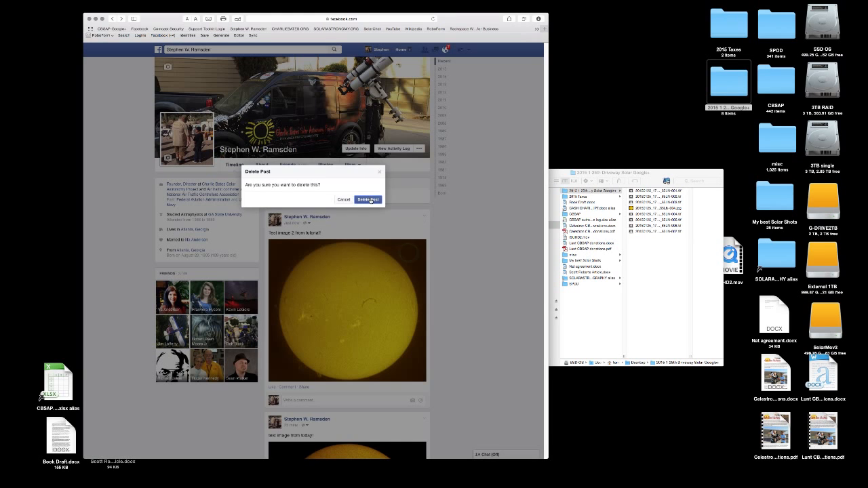
click(370, 199)
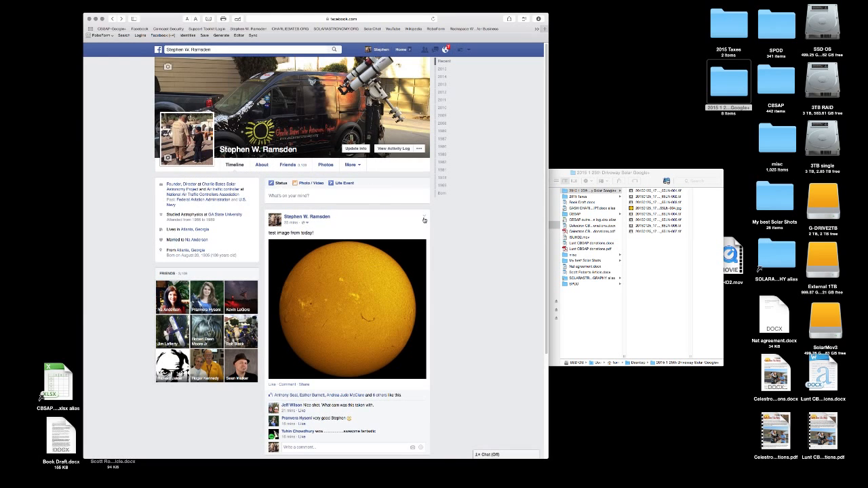
- Delete the earlier "test image from today!" post from the timeline
click(425, 215)
click(401, 271)
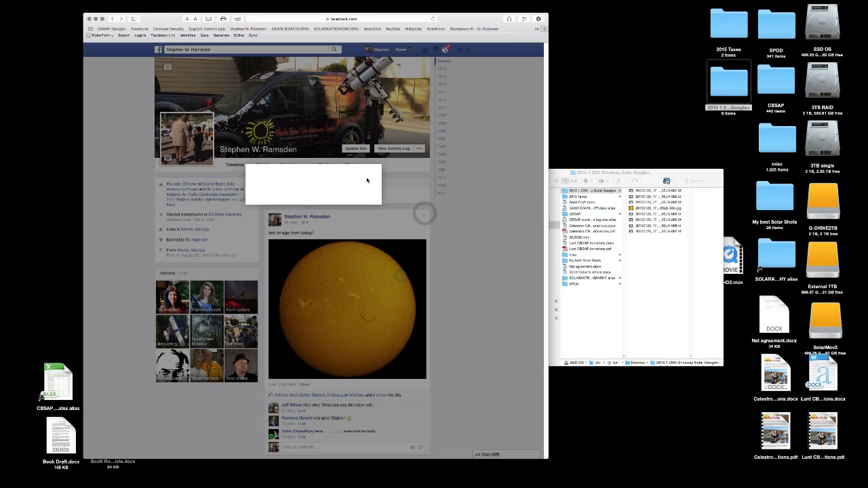
click(370, 200)
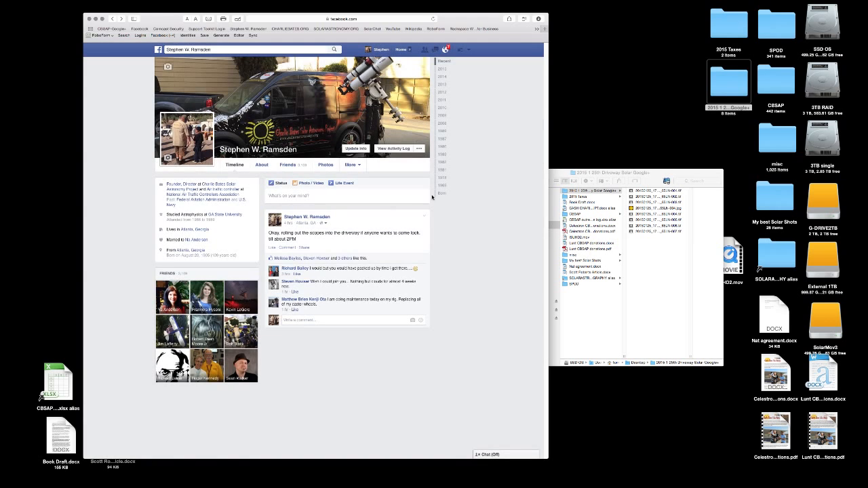
- Open 20150125_173515_U_65LN-004.jpg from the Finder folder in Photoshop and flip the canvas vertically
click(653, 170)
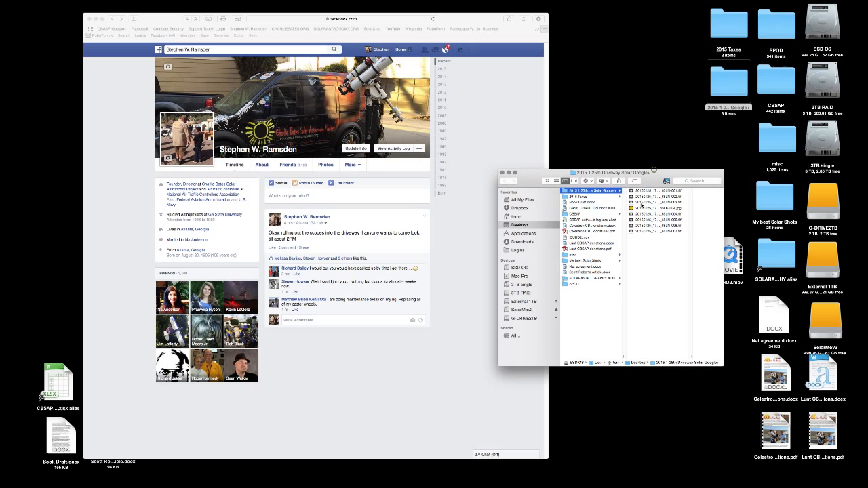
click(637, 209)
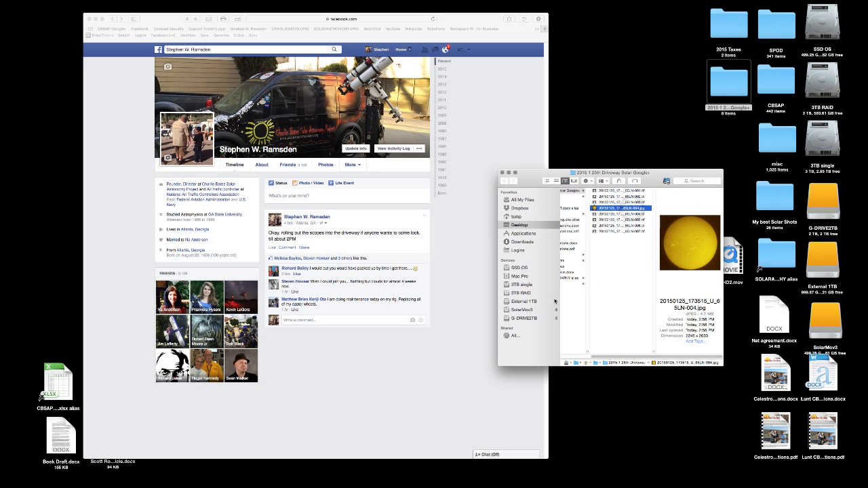
double_click(594, 208)
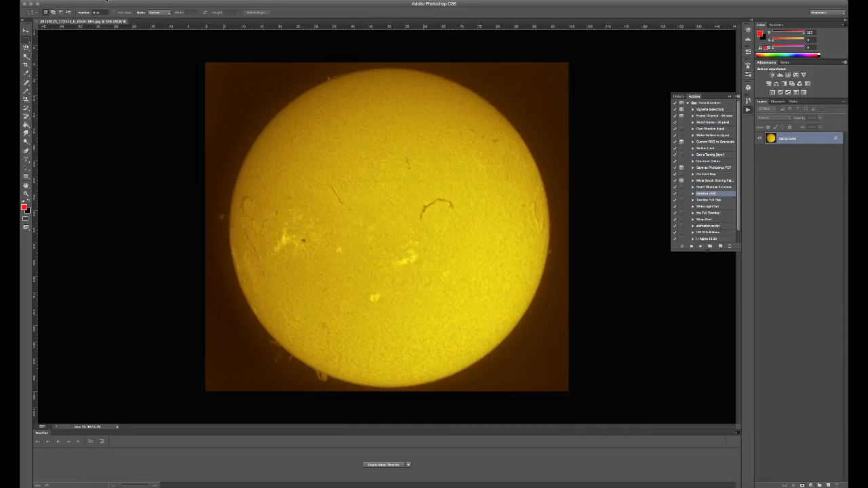
click(107, 1)
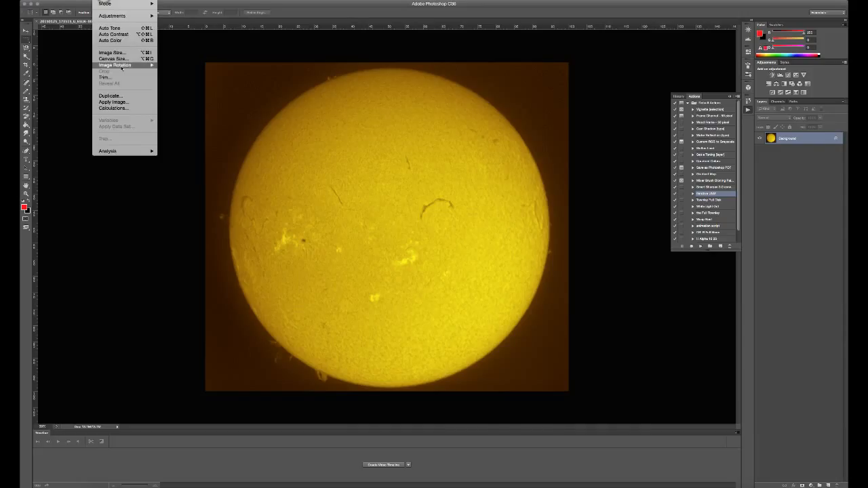
mouse_move(126, 65)
click(190, 102)
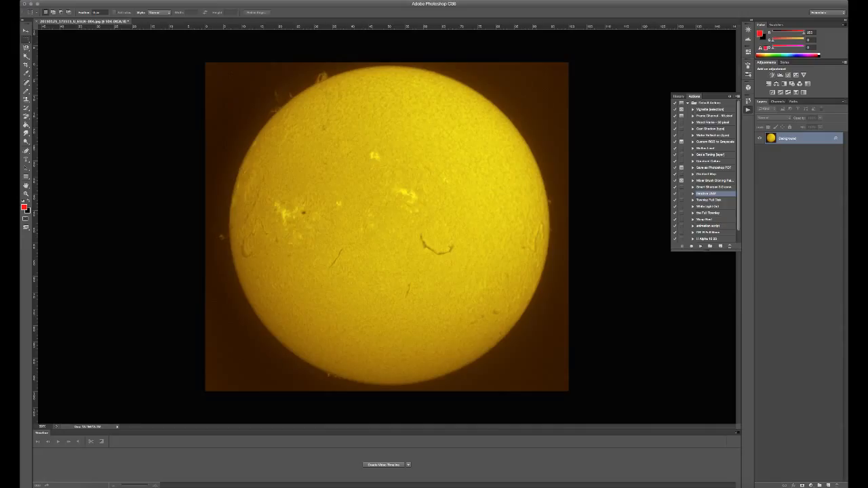
- Save the flipped JPEG under its existing name and close the document and the Photoshop window
click(68, 1)
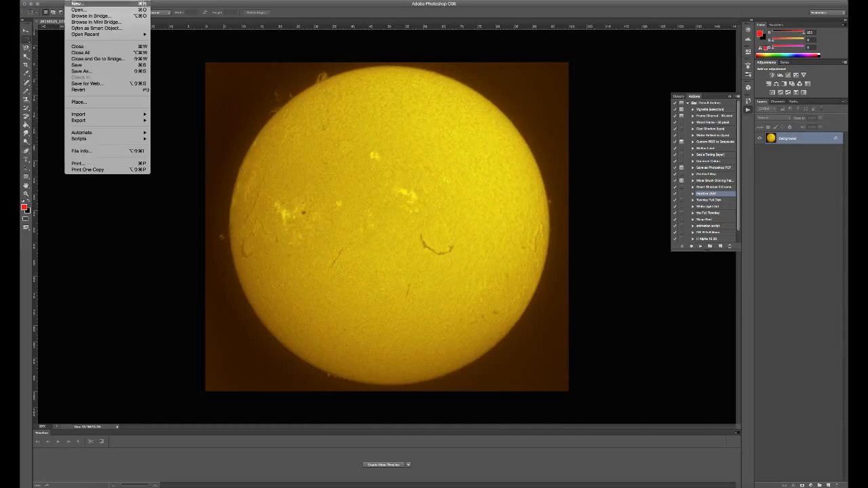
click(76, 65)
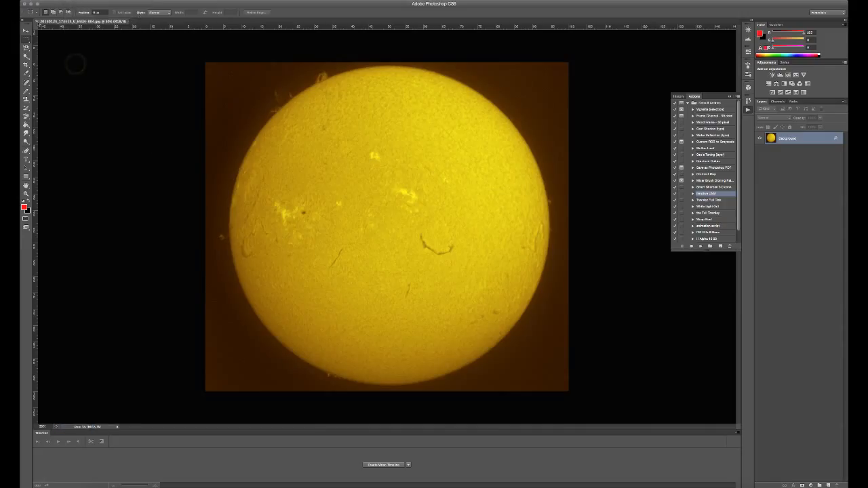
click(37, 21)
click(25, 3)
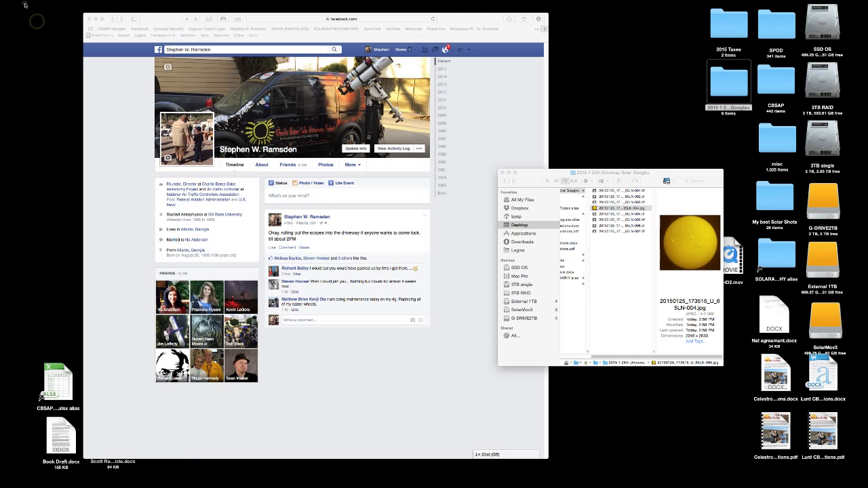
- Publish a Facebook post captioned "flipped test image from tutorial..!" with 20150125_173515_U_65LN-004.jpg attached, and view its photo enlarged
click(307, 195)
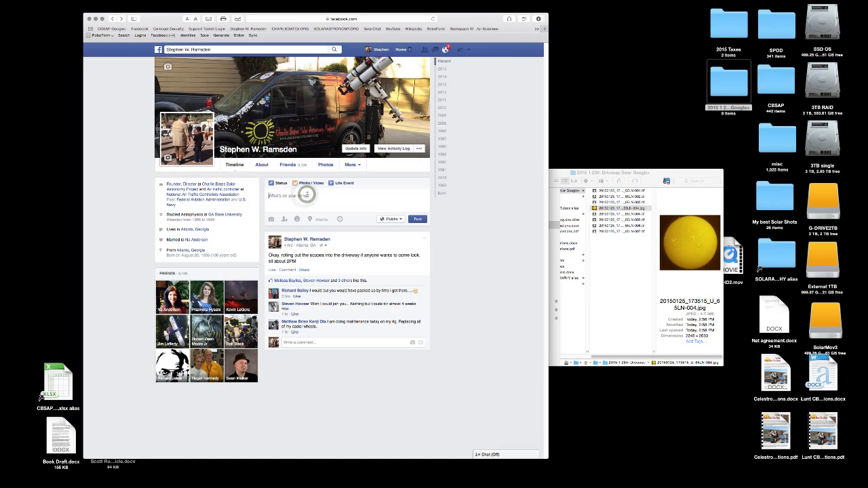
text(flipped to)
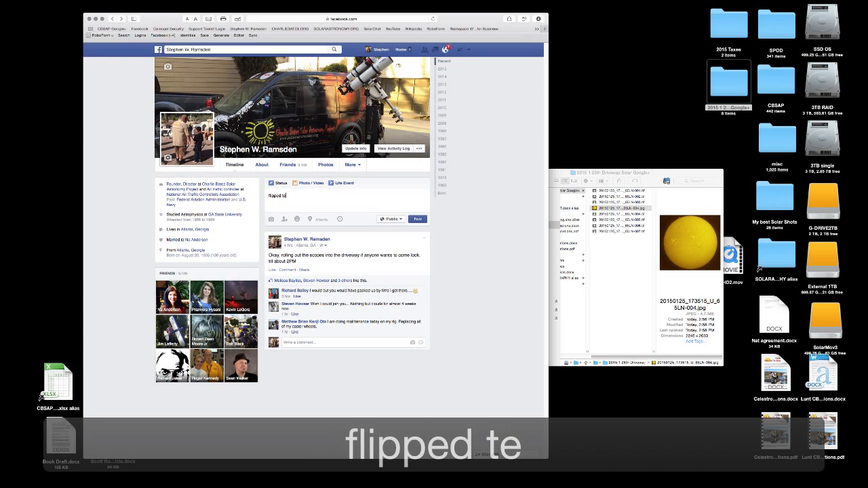
text(st image from tu)
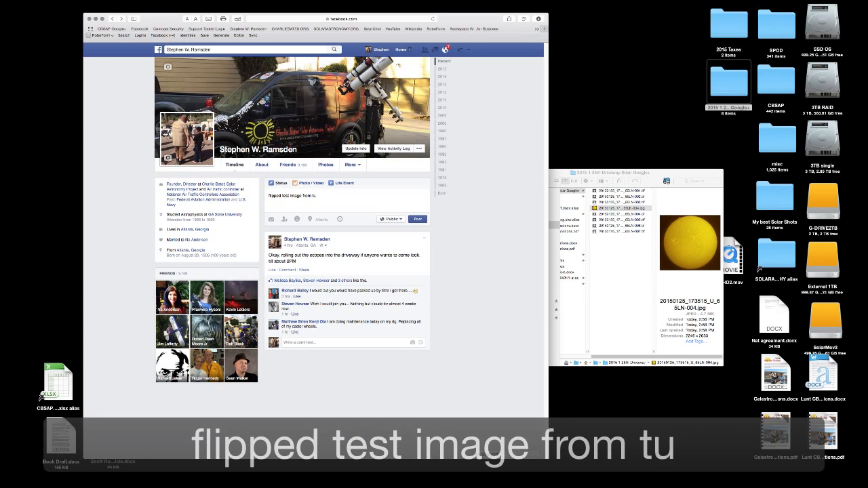
text(torial..!)
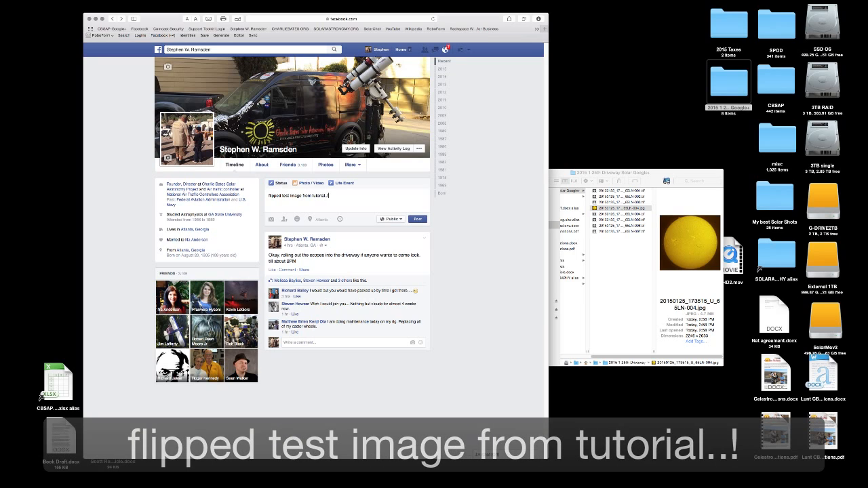
drag(601, 211, 393, 267)
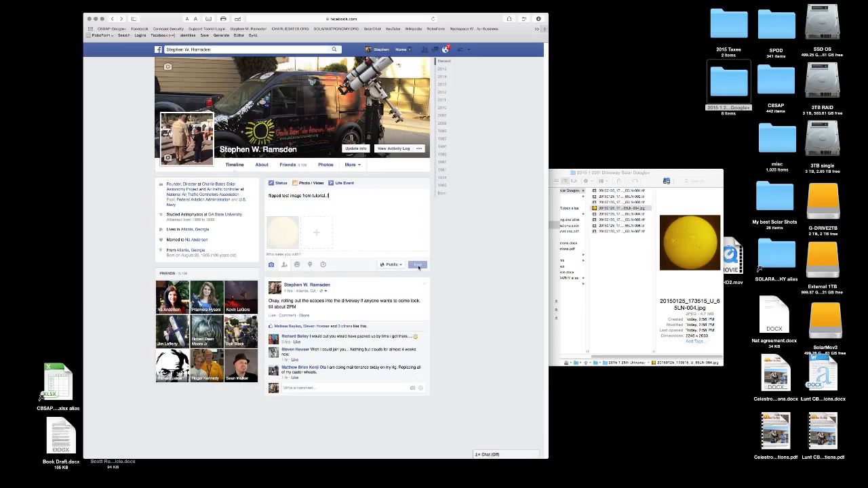
click(418, 266)
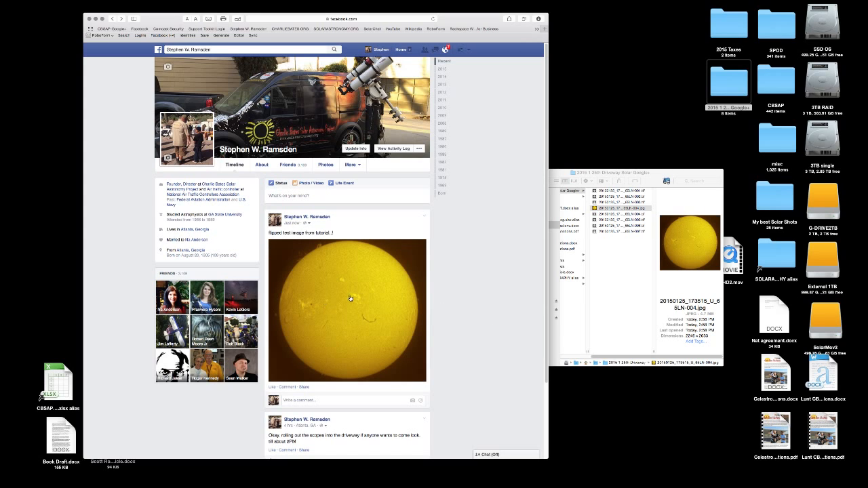
click(350, 298)
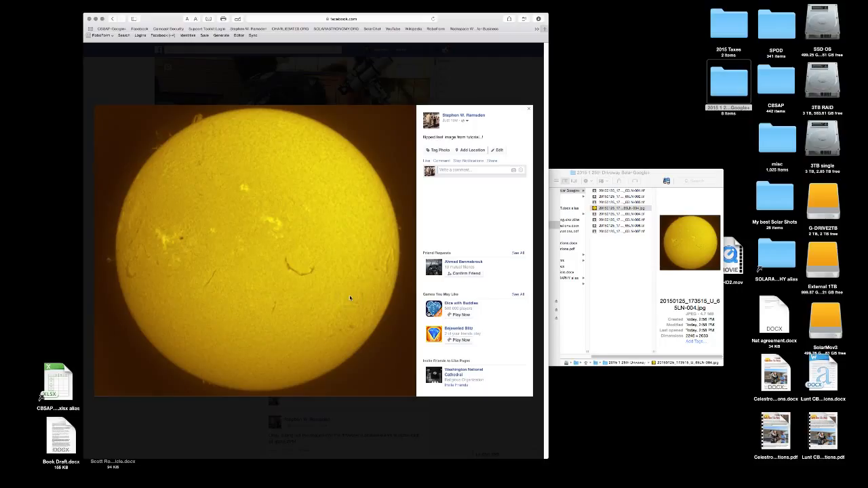
click(669, 189)
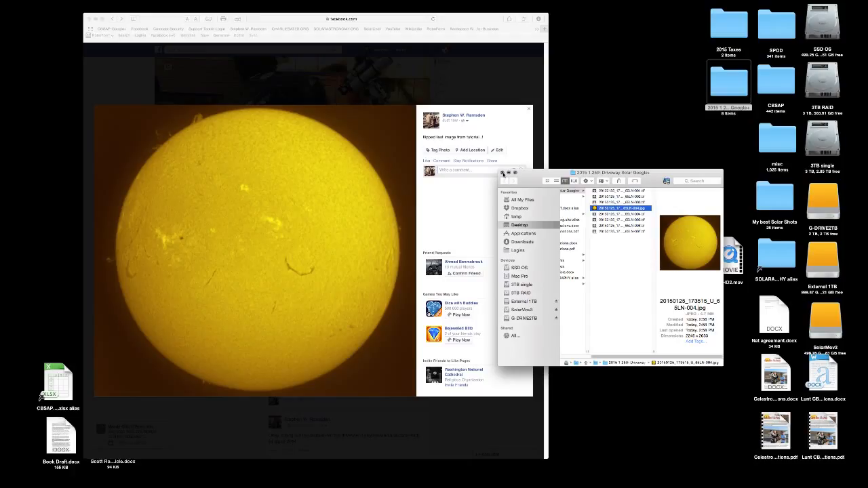
click(485, 22)
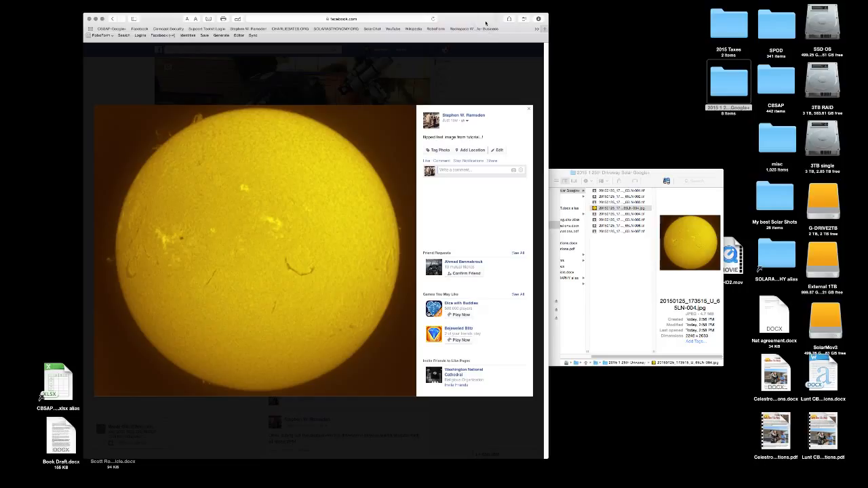
click(660, 1)
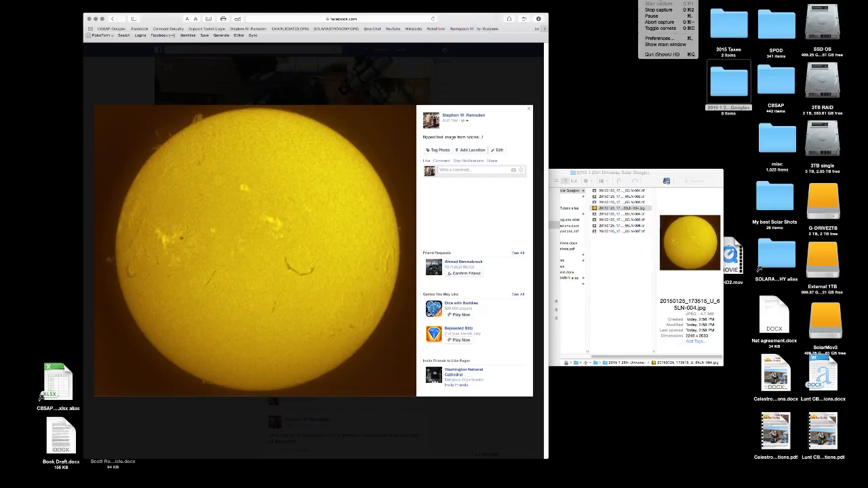